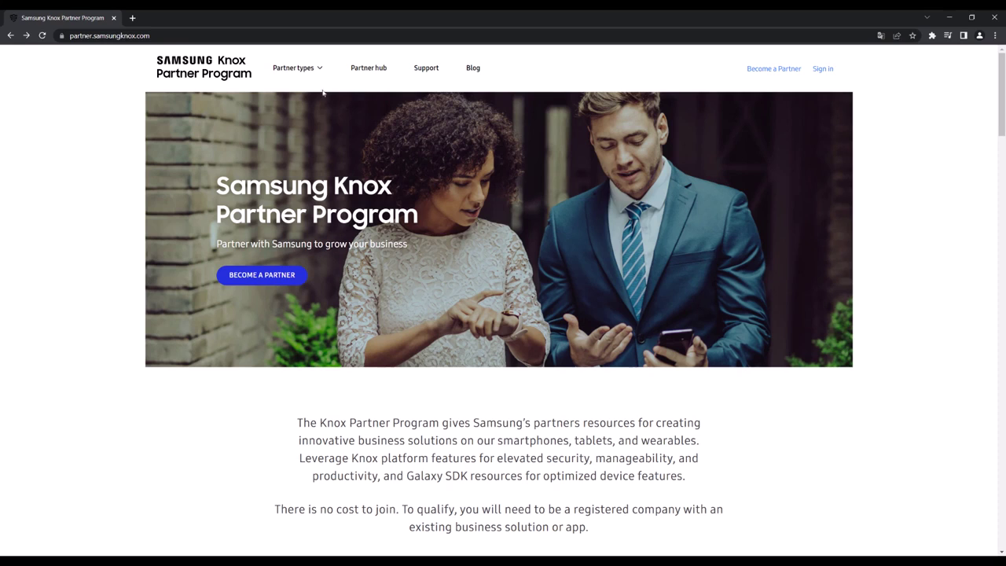
Step: Go to the Managed service providers page and start Become a Partner, continuing past work email
click(307, 75)
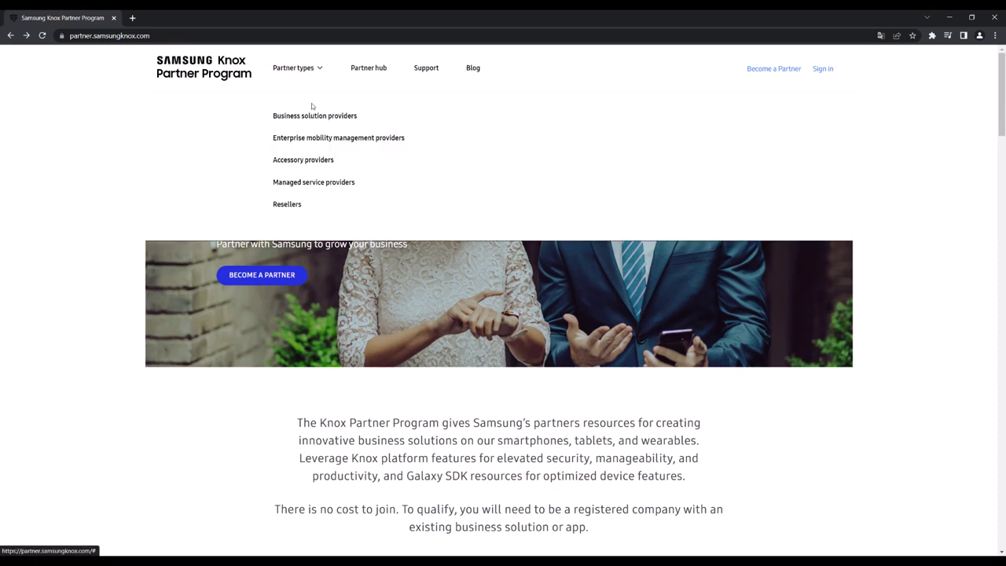
click(330, 183)
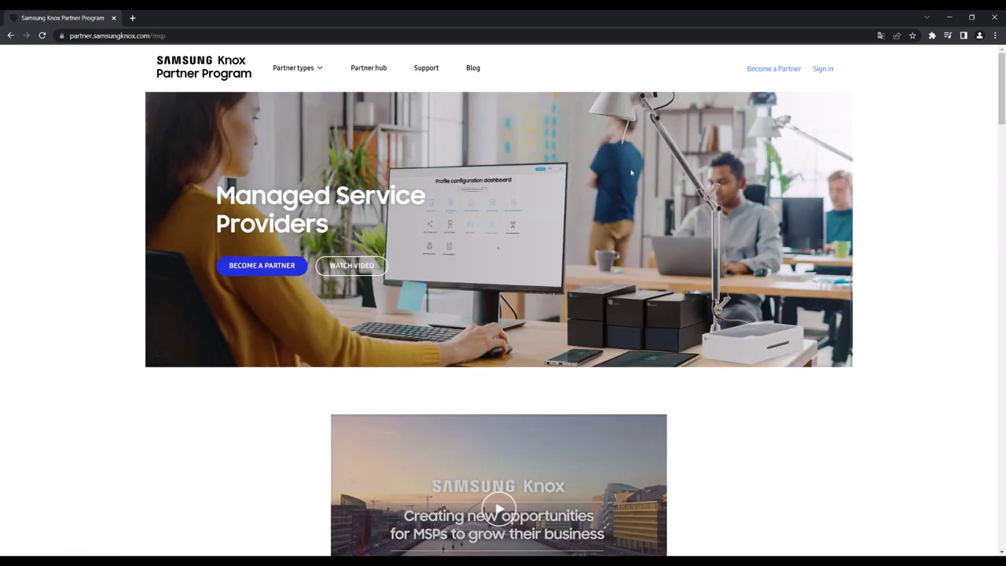
click(767, 74)
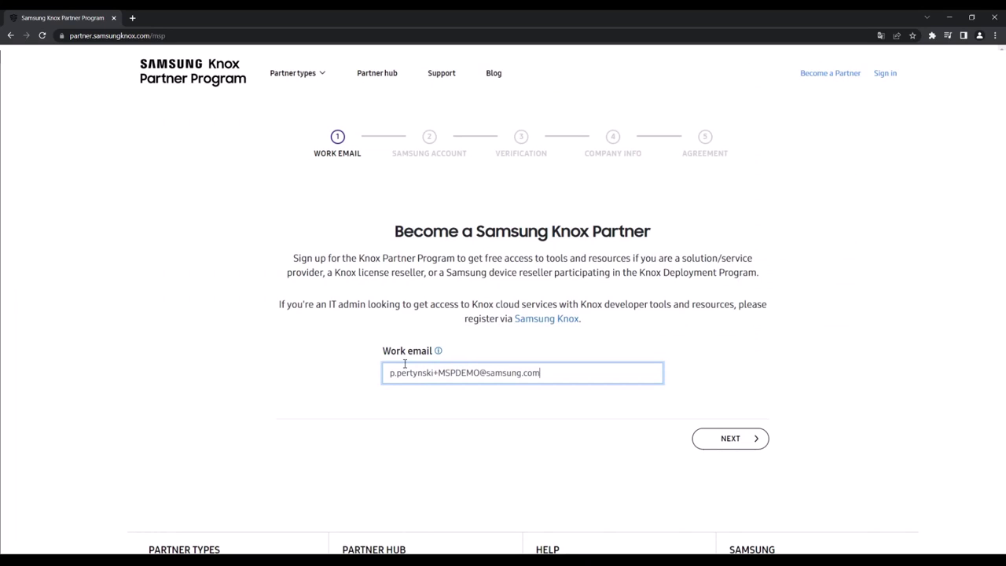
click(717, 436)
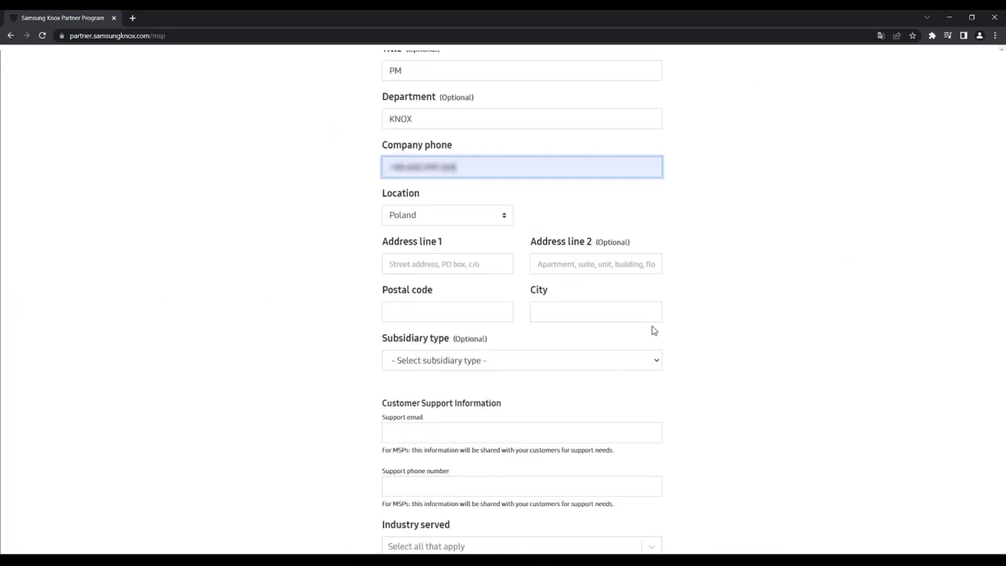
Step: Complete the company address and support contact, choose Communications industry, and accept the MSP terms
click(450, 263)
click(466, 290)
click(451, 312)
click(457, 339)
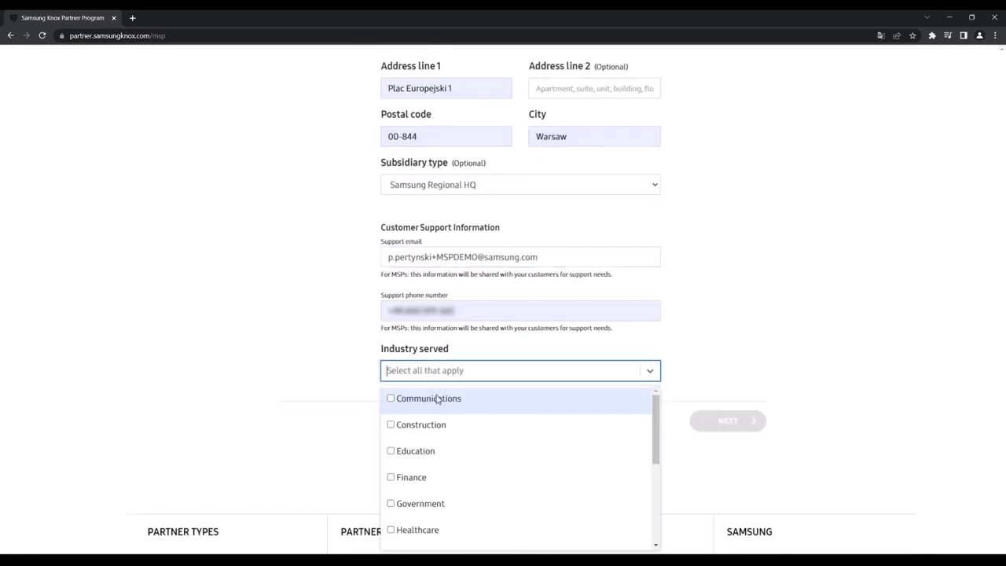
click(433, 397)
click(715, 415)
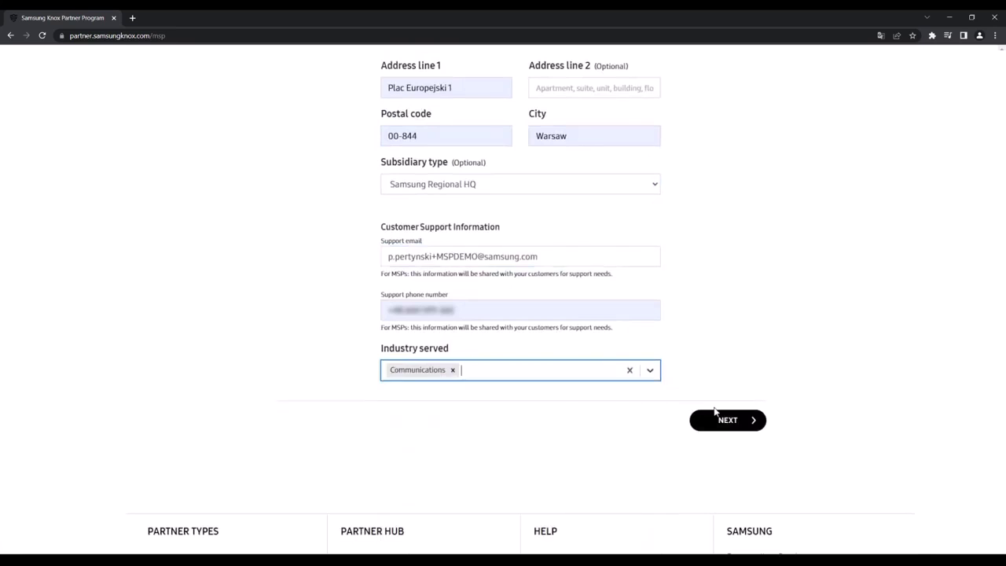
click(279, 353)
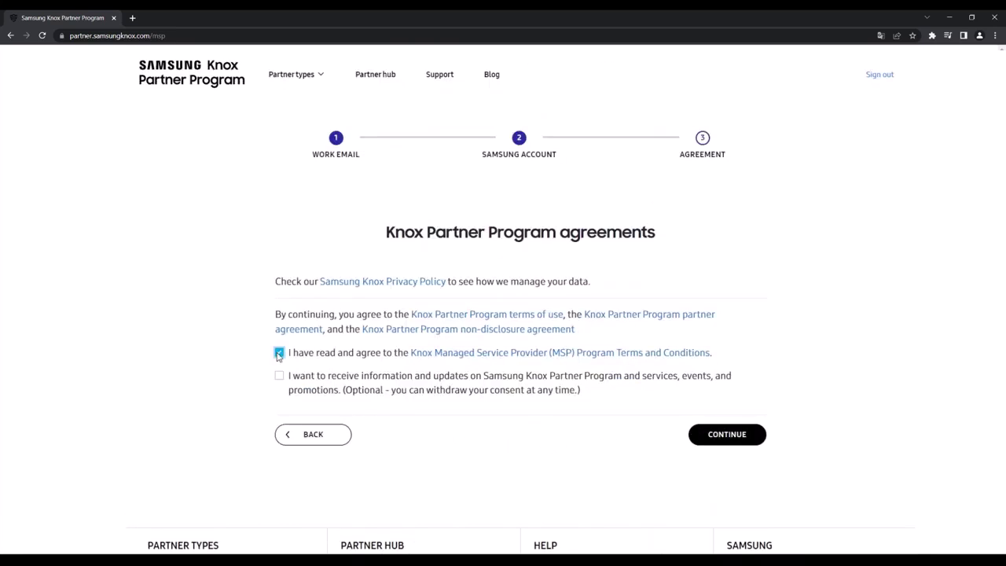
Step: Submit the partner application with CONTINUE on the agreements page
click(717, 436)
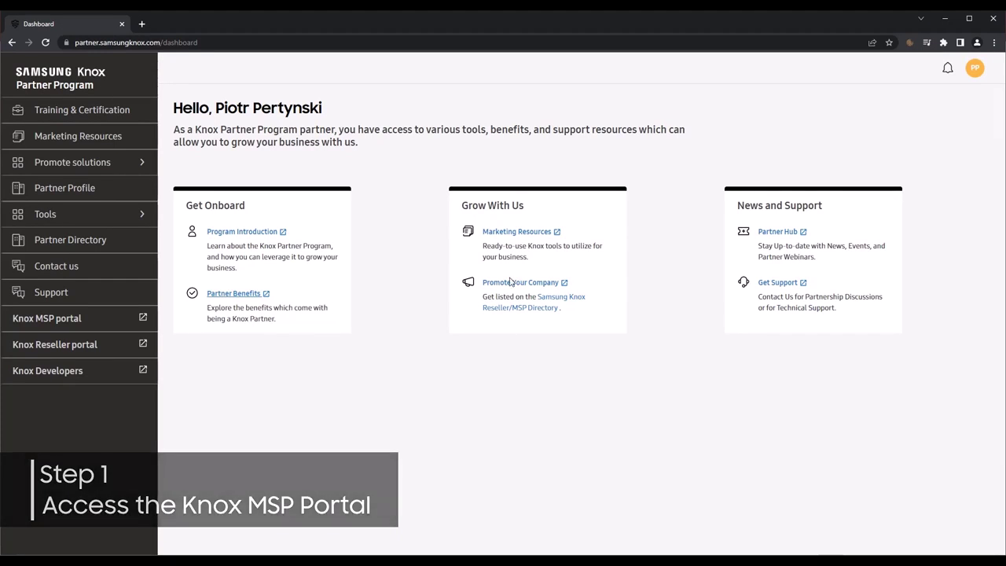
Step: Open the Knox MSP Portal from the left sidebar link
click(57, 318)
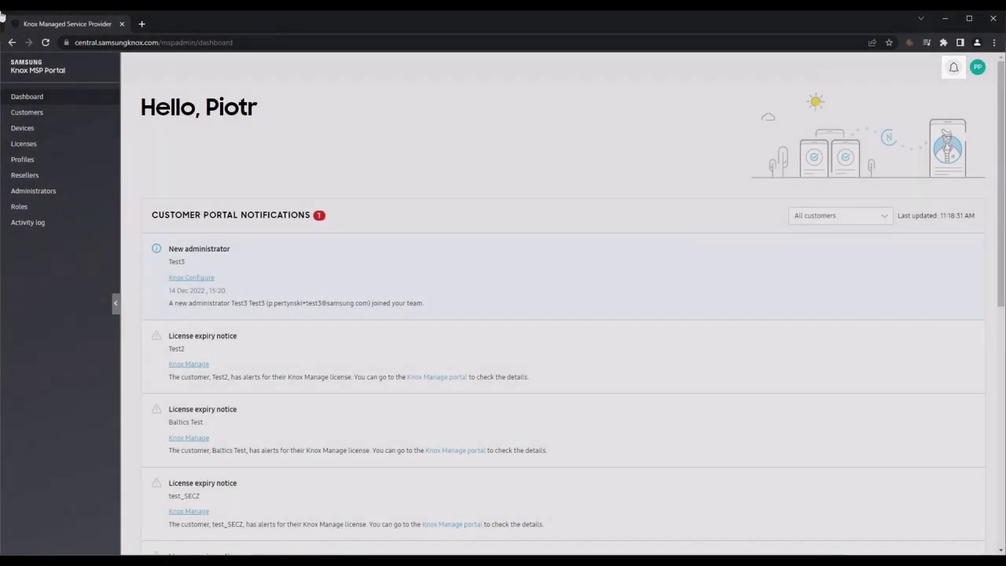
click(957, 69)
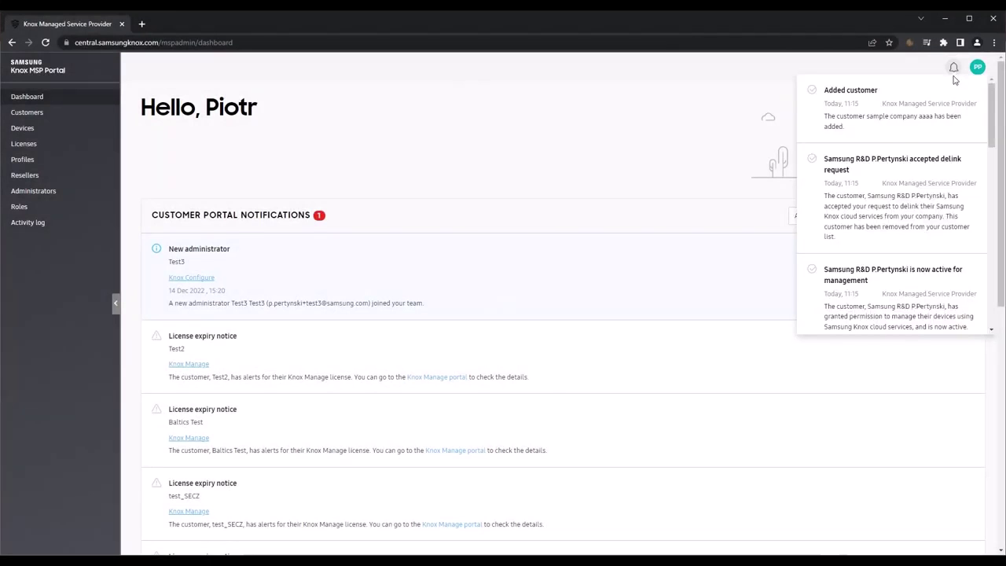
scroll(924, 143, down, 3)
scroll(924, 143, down, 3)
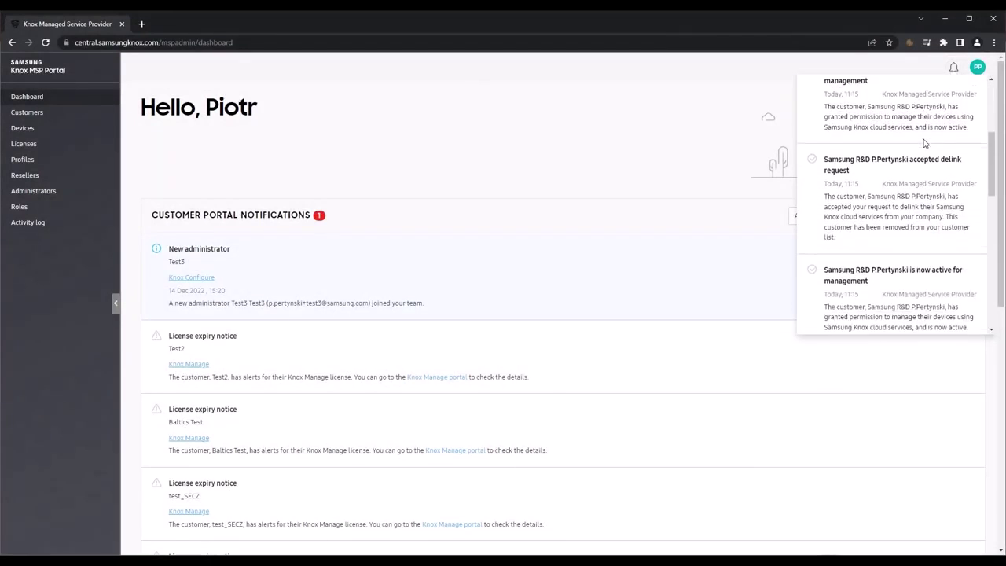
scroll(924, 143, down, 1)
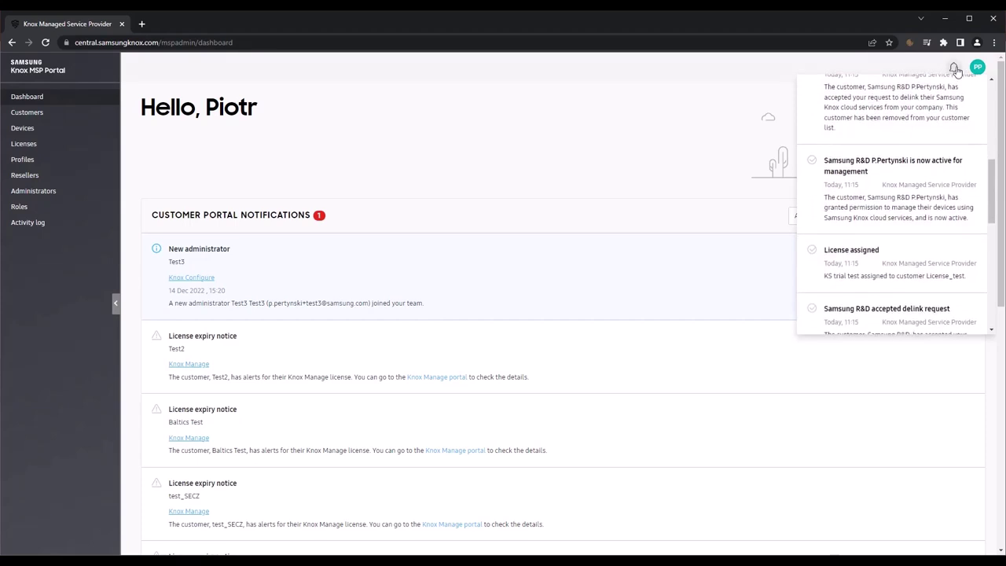
click(954, 69)
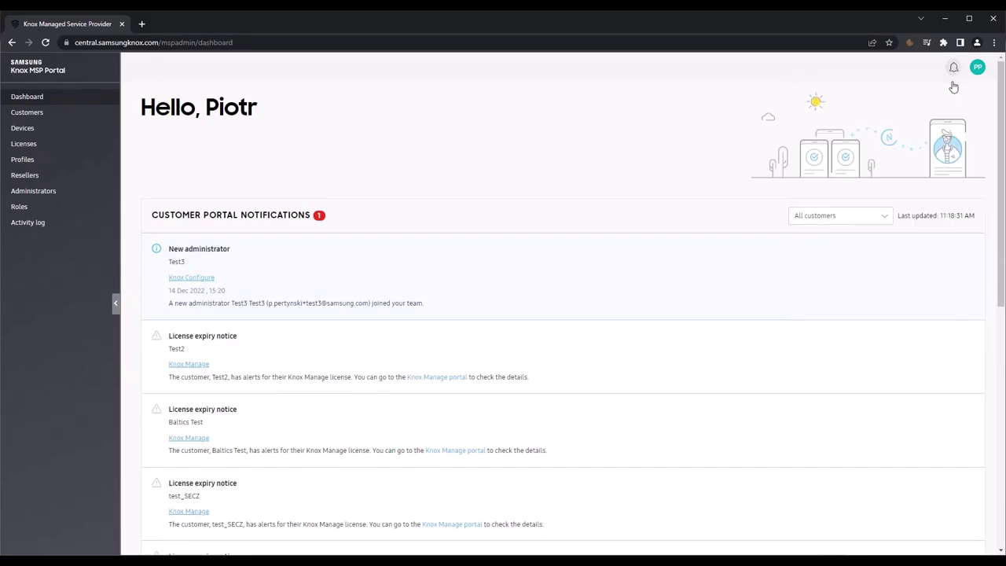
click(977, 66)
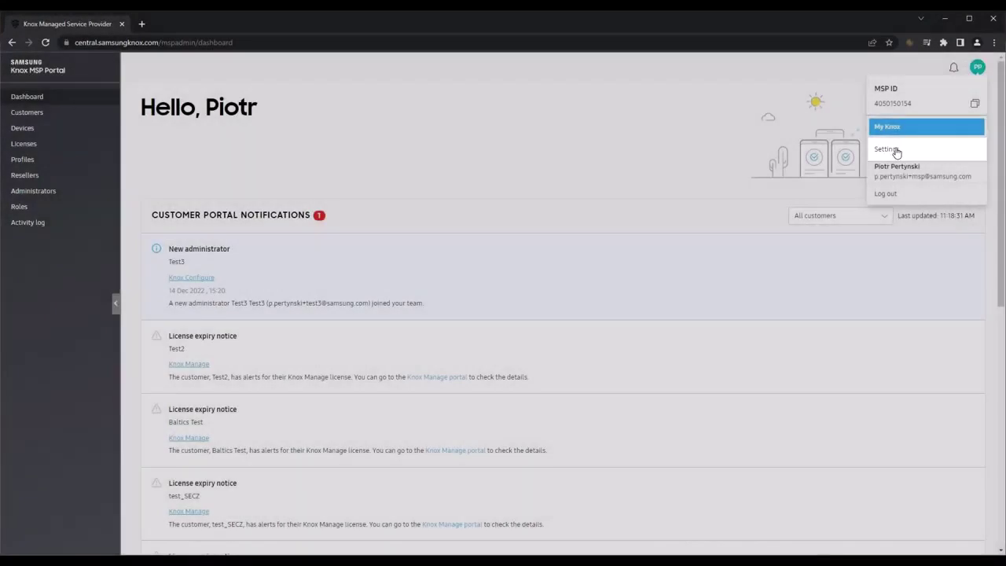
click(955, 150)
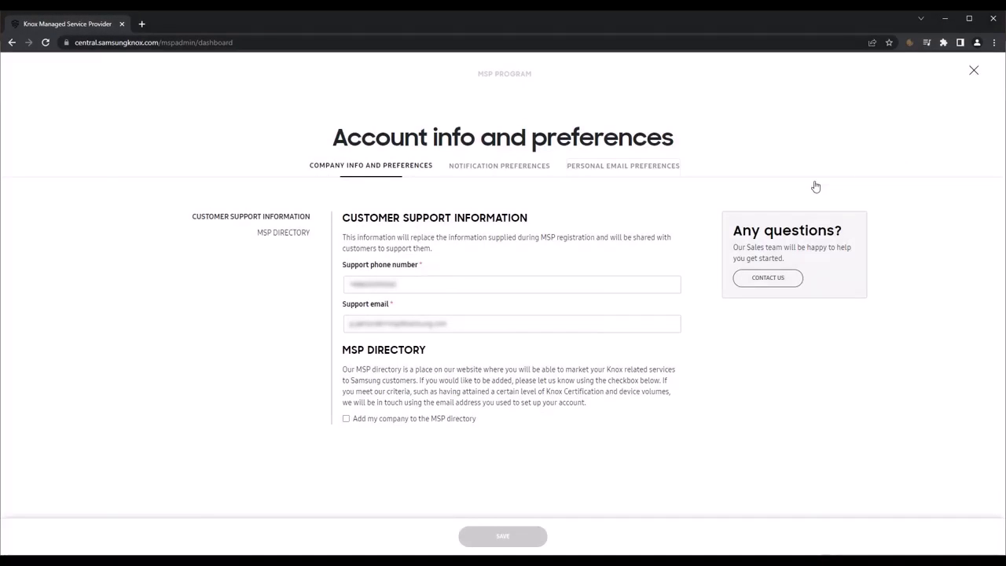
click(517, 168)
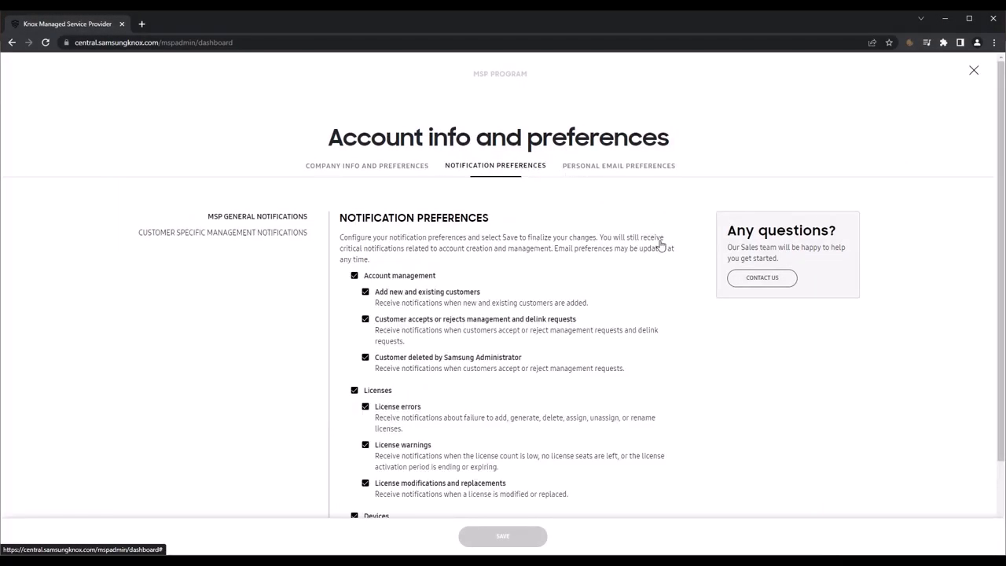
scroll(721, 359, down, 3)
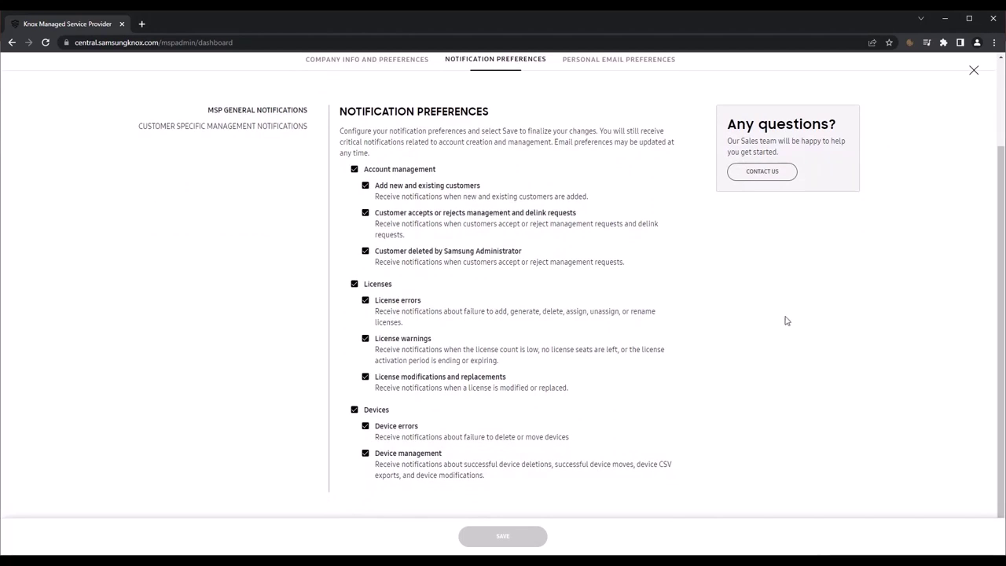
click(974, 72)
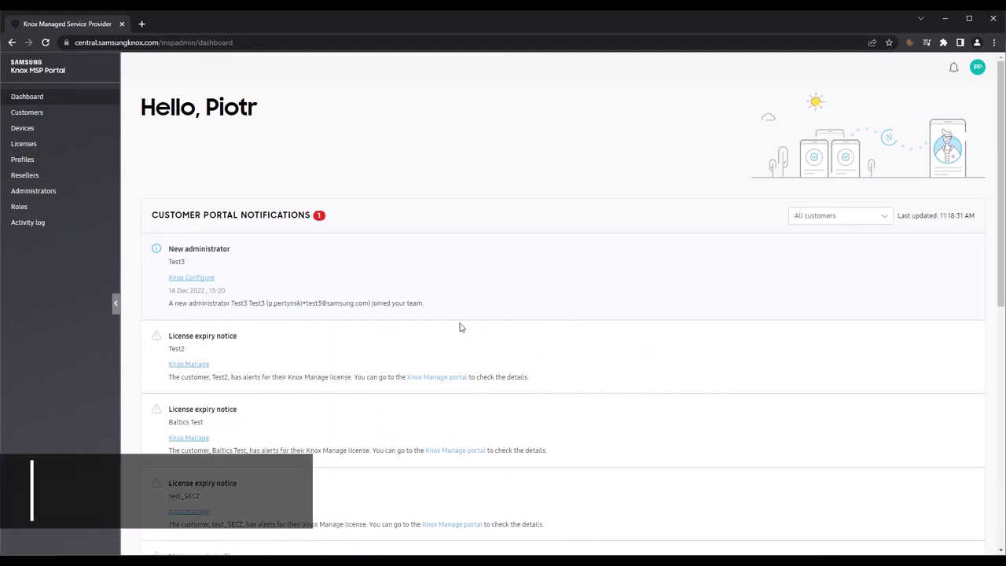
Step: From Customers, open Add Customer and try looking up a pasted Knox Customer ID before entering company details
click(38, 114)
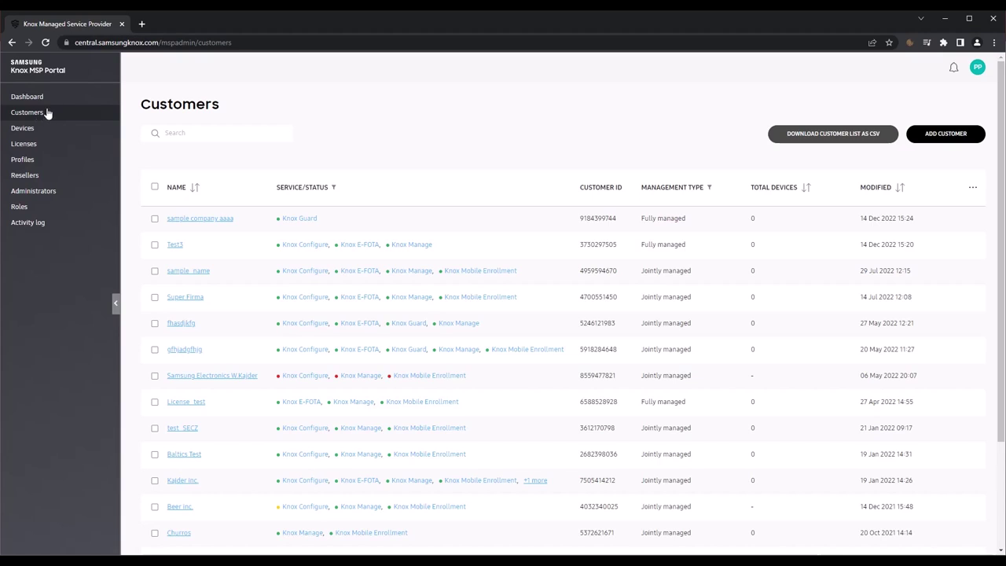
click(940, 134)
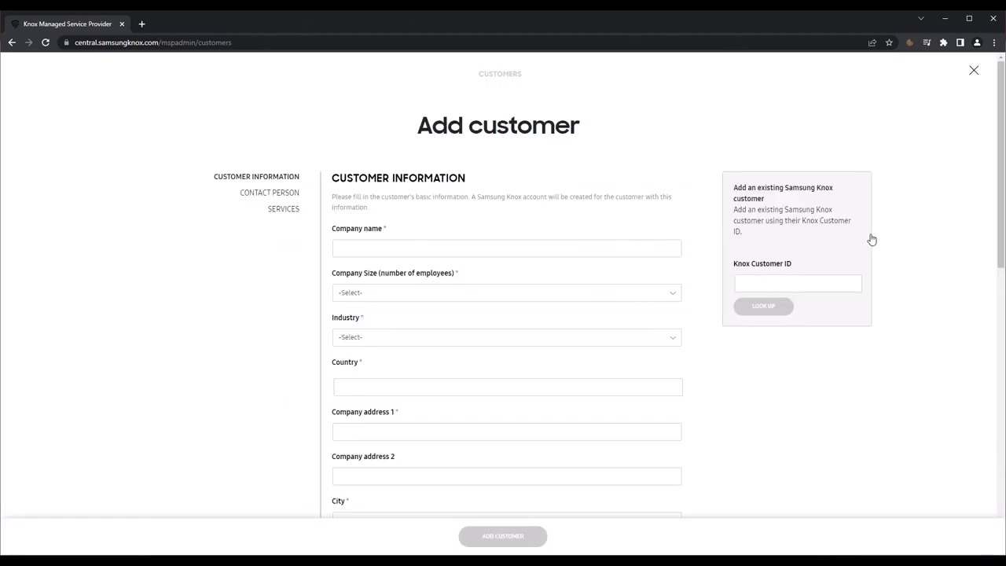
click(774, 286)
key(ctrl+v)
click(768, 309)
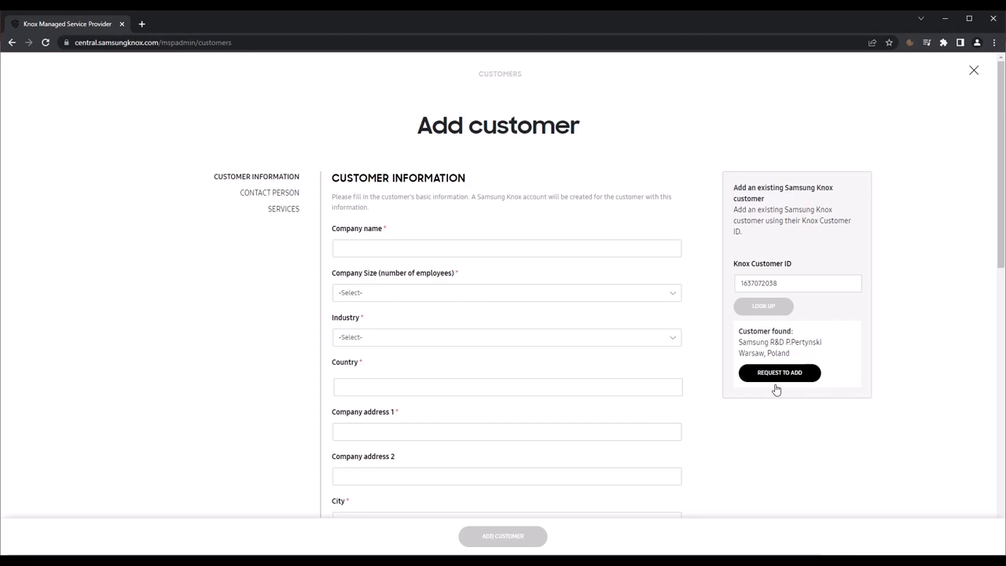
click(776, 372)
click(476, 248)
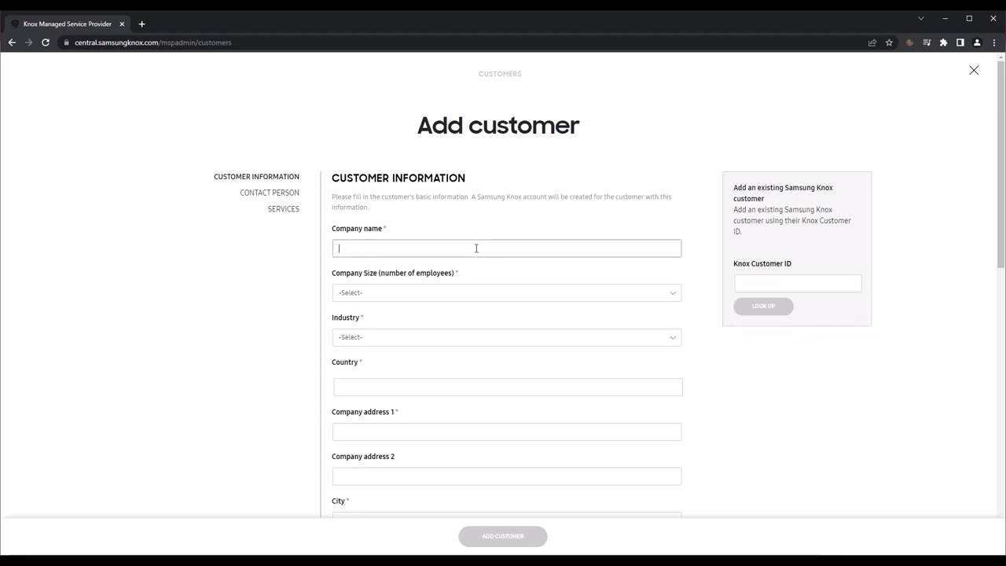
Step: Enter company name 'Sample Company', size 1000+, industry Professional Services, country Poland
text(Sample Company)
click(443, 287)
click(355, 419)
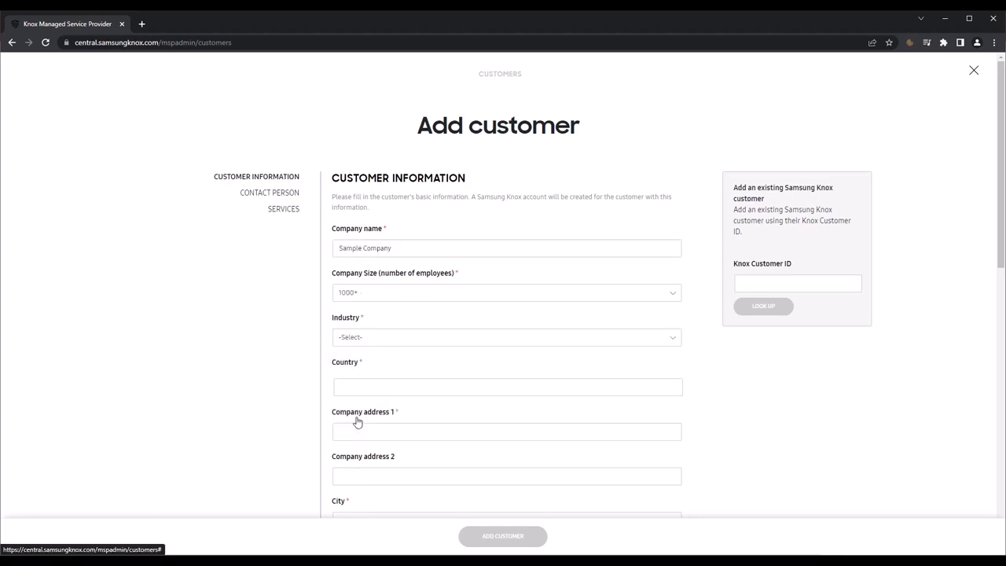
click(383, 338)
click(386, 292)
click(375, 387)
text(Pola)
click(367, 366)
Step: Fill in the company's street address, city and ZIP code
click(391, 429)
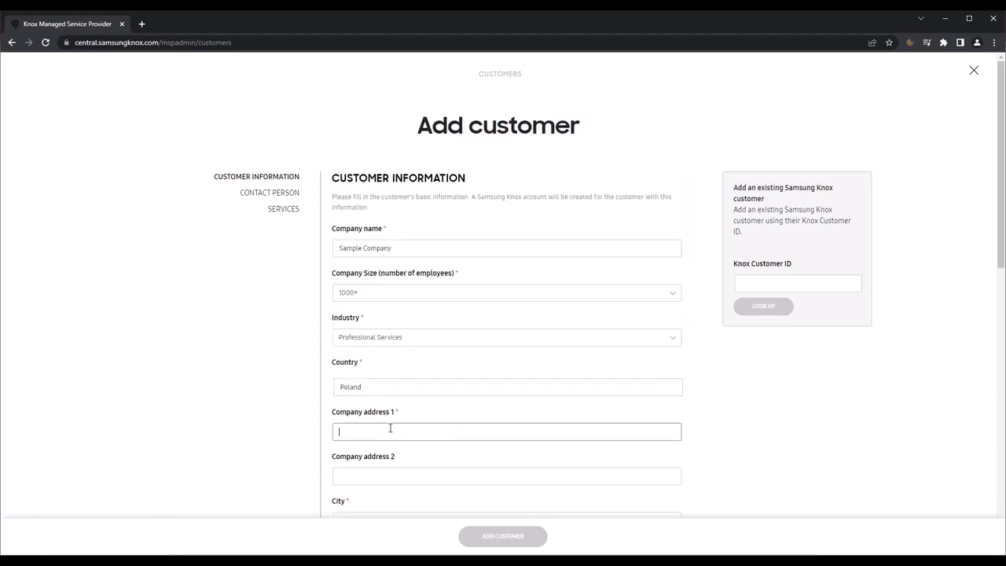
text(Street 123)
scroll(390, 429, down, 3)
click(346, 315)
text(Warsaw)
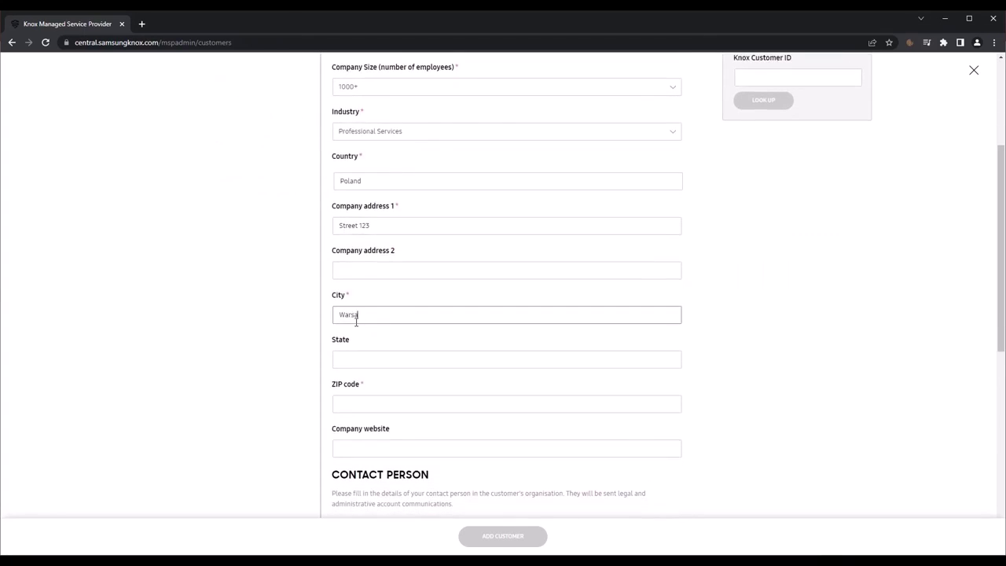
click(366, 405)
text(00-000)
Step: Fill in the contact's first and last name, work email, phone number and job title 'IT Admin'
scroll(367, 405, down, 3)
click(357, 389)
text(John)
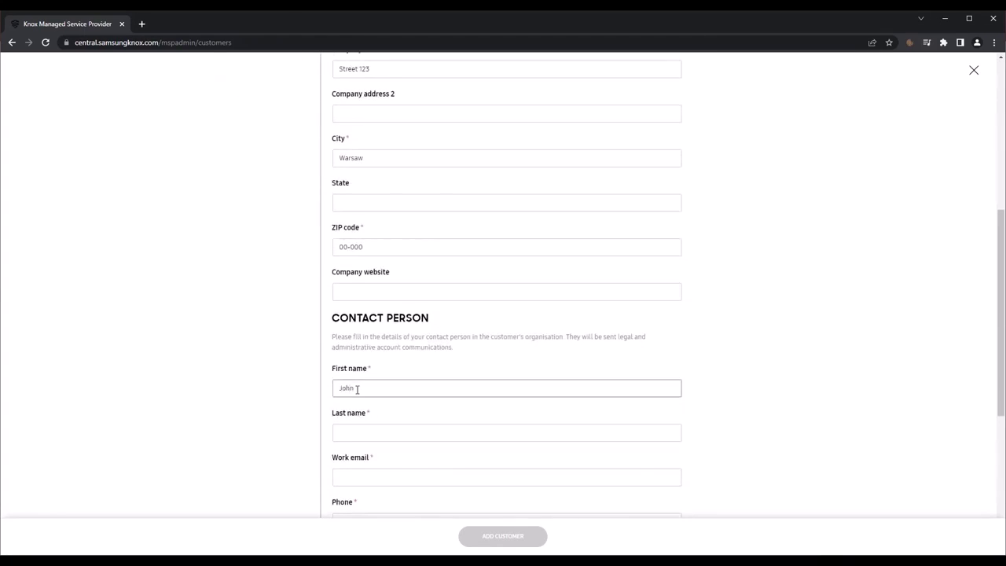
click(359, 433)
text(Smith)
click(349, 477)
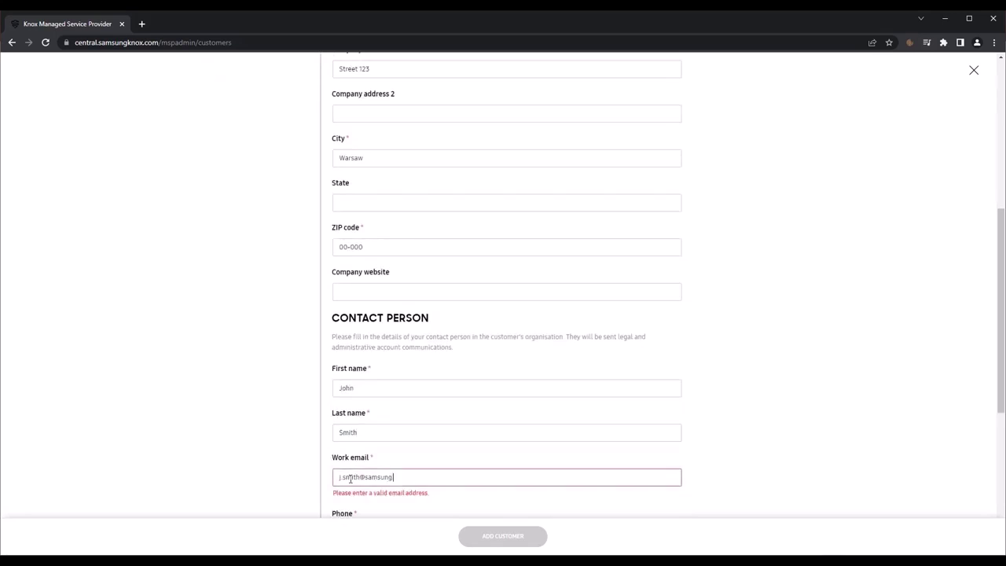
scroll(500, 450, down, 3)
click(364, 298)
text(1234567)
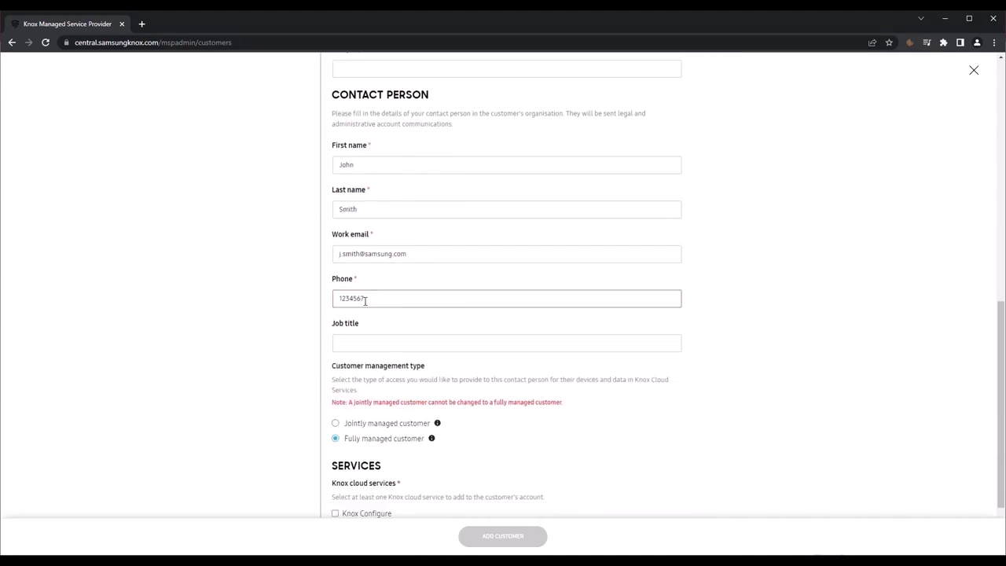
click(364, 343)
text(IT Admin)
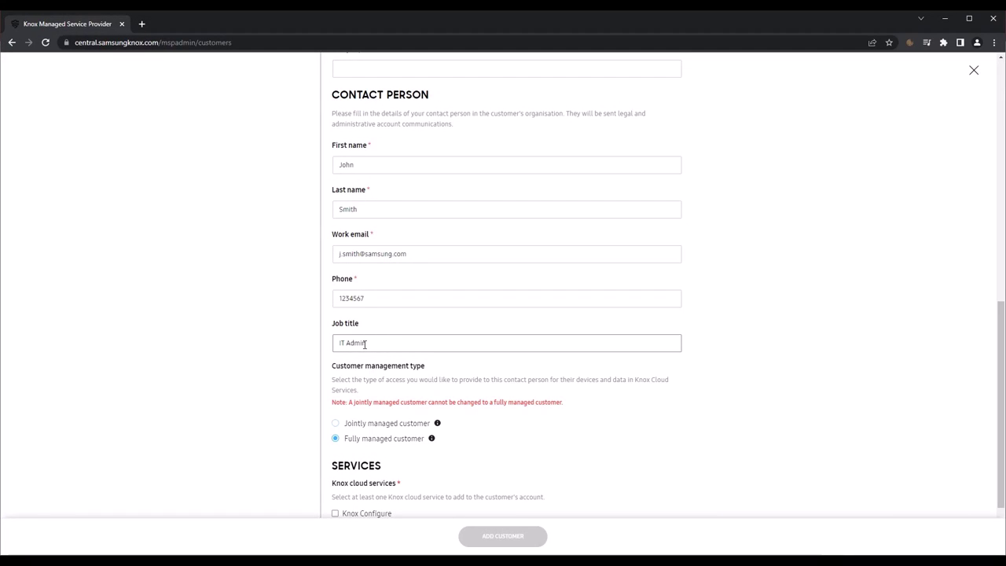
Step: Choose Jointly managed customer and tick Knox Configure, Knox Manage and Knox E-FOTA
click(337, 426)
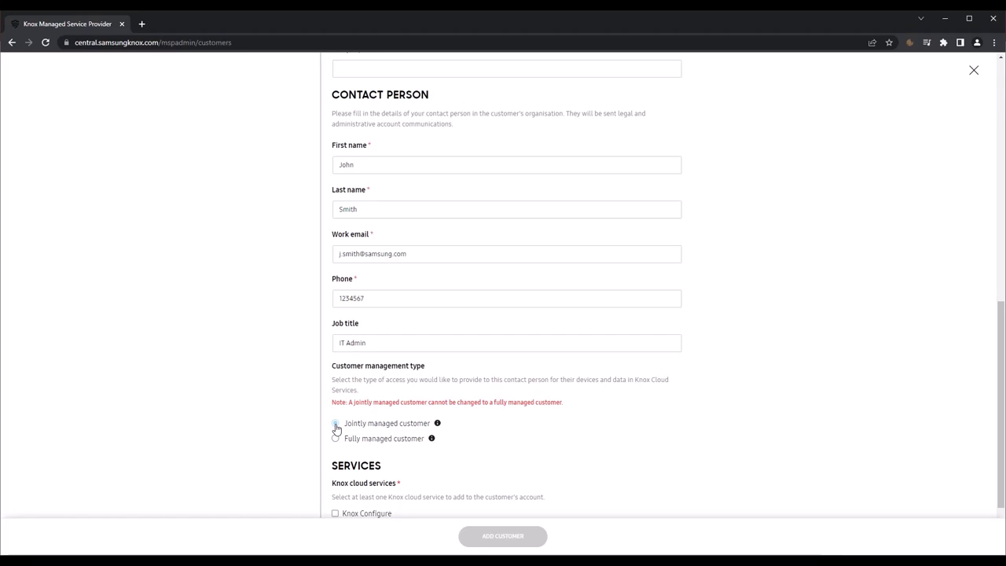
scroll(467, 415, down, 2)
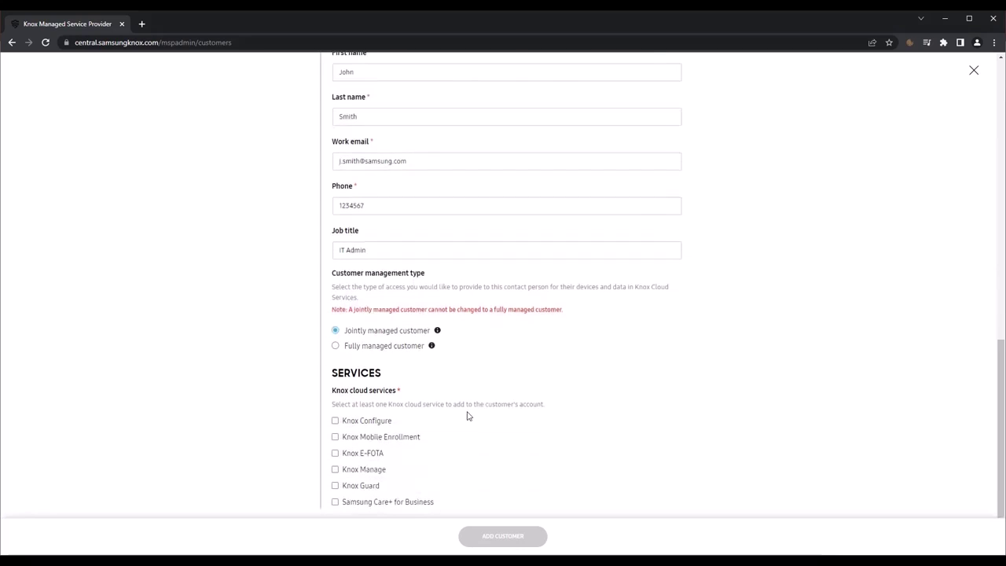
click(335, 421)
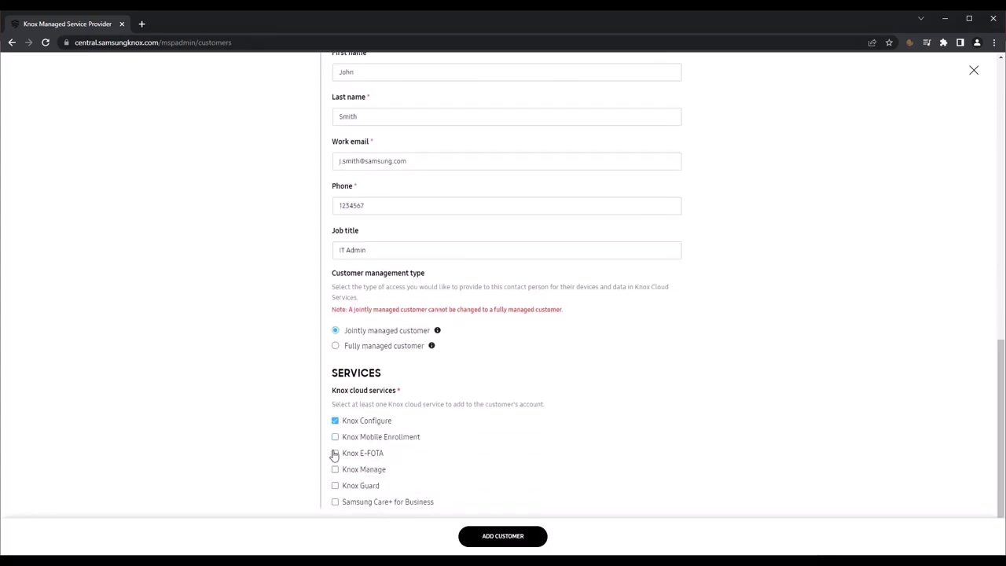
click(336, 470)
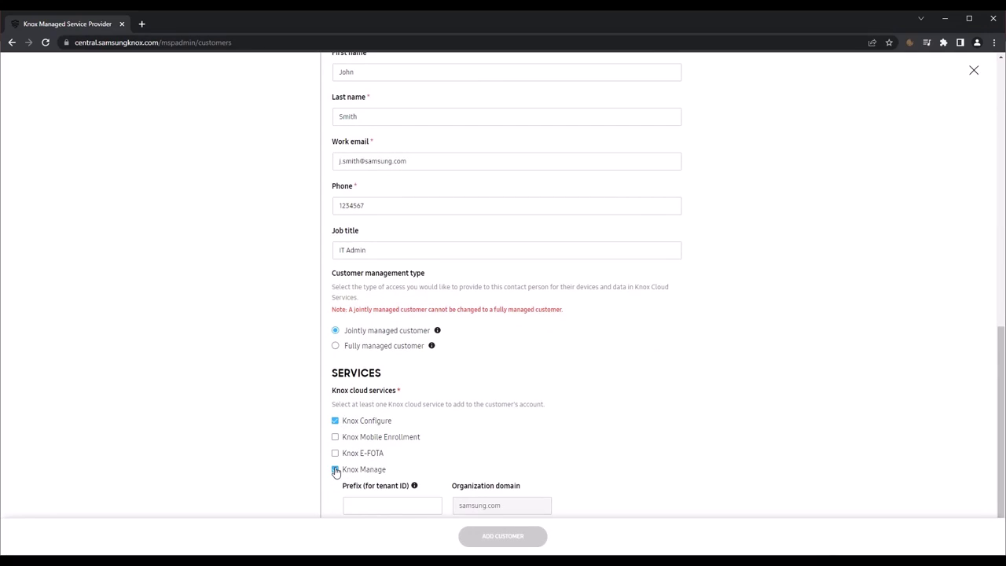
click(335, 454)
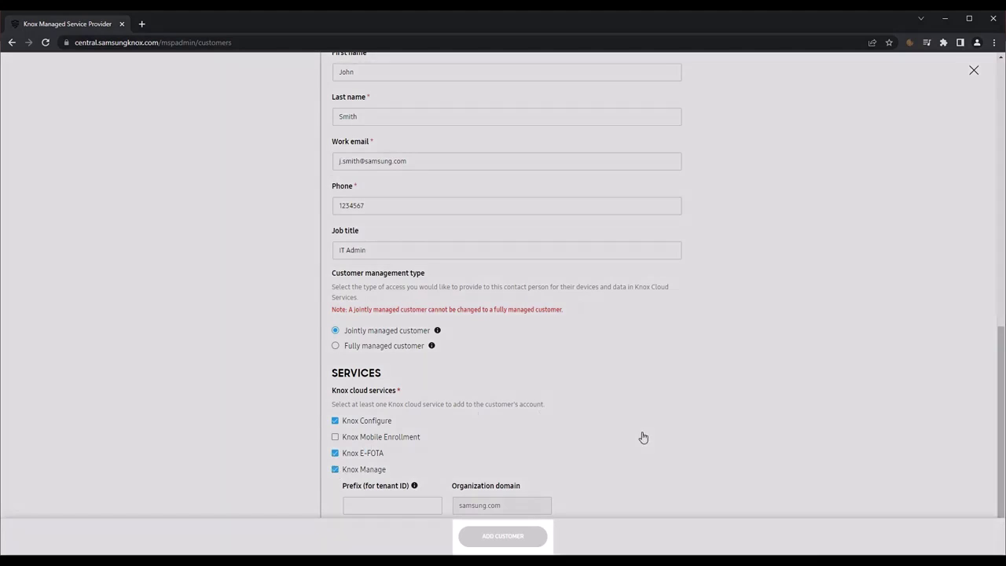
scroll(646, 434, down, 1)
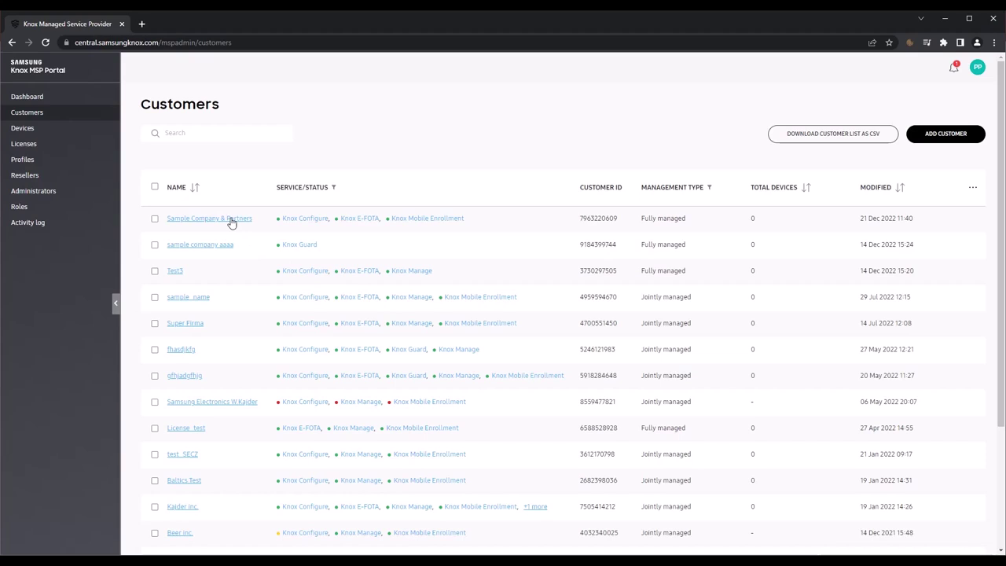
Step: In Sample Company & Partners' Manage Account, select Jointly managed customer, save and confirm
click(231, 223)
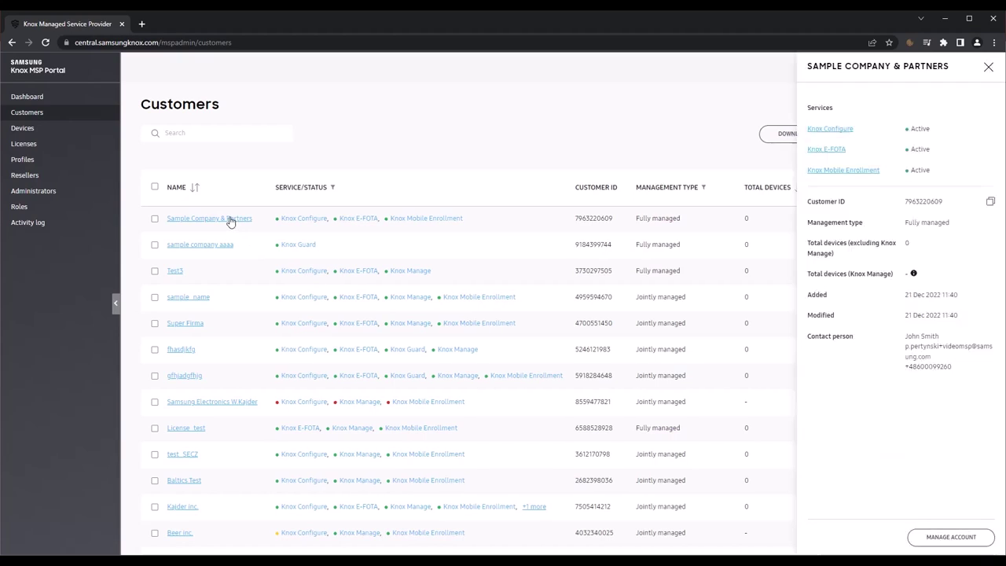
click(967, 537)
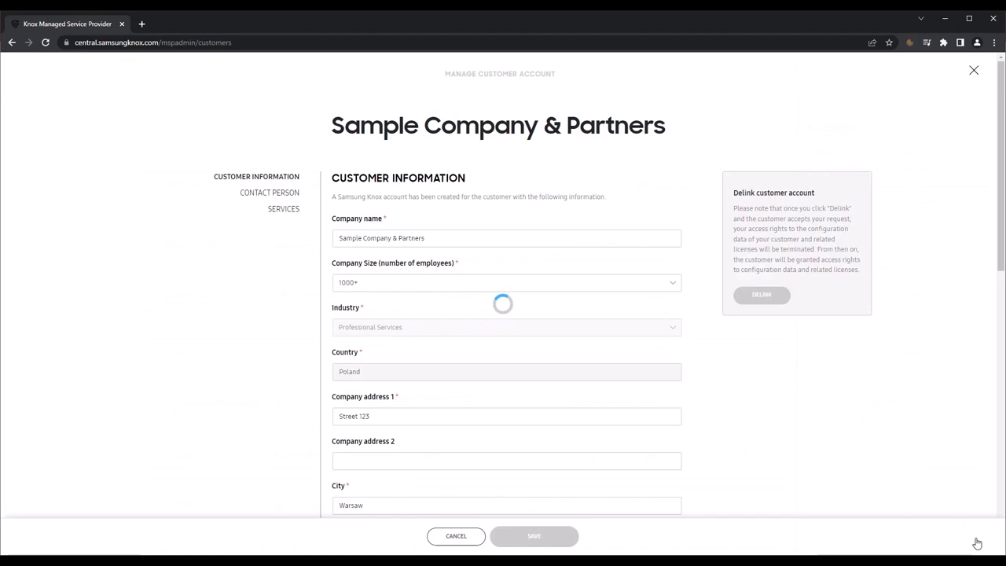
scroll(719, 384, down, 5)
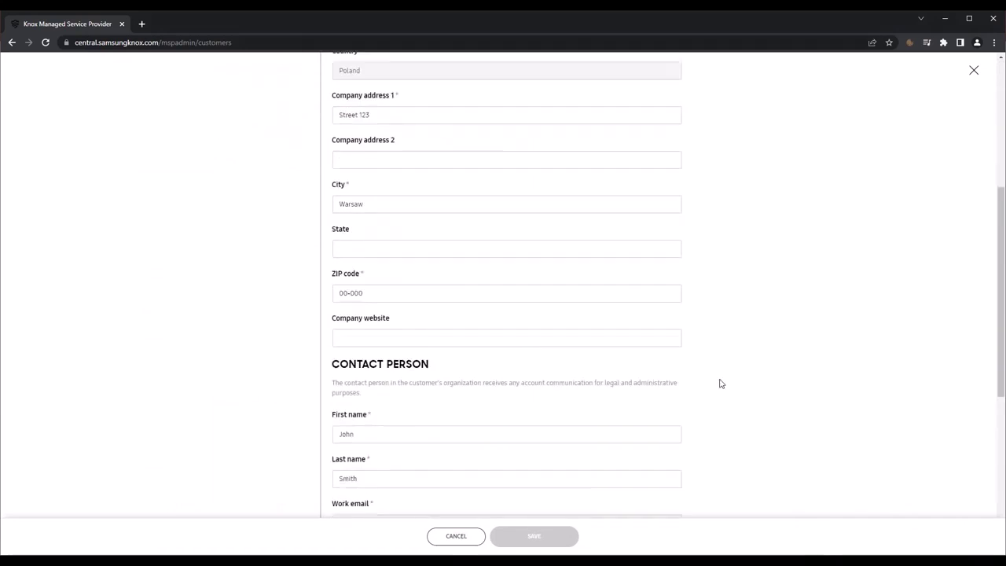
scroll(720, 384, down, 3)
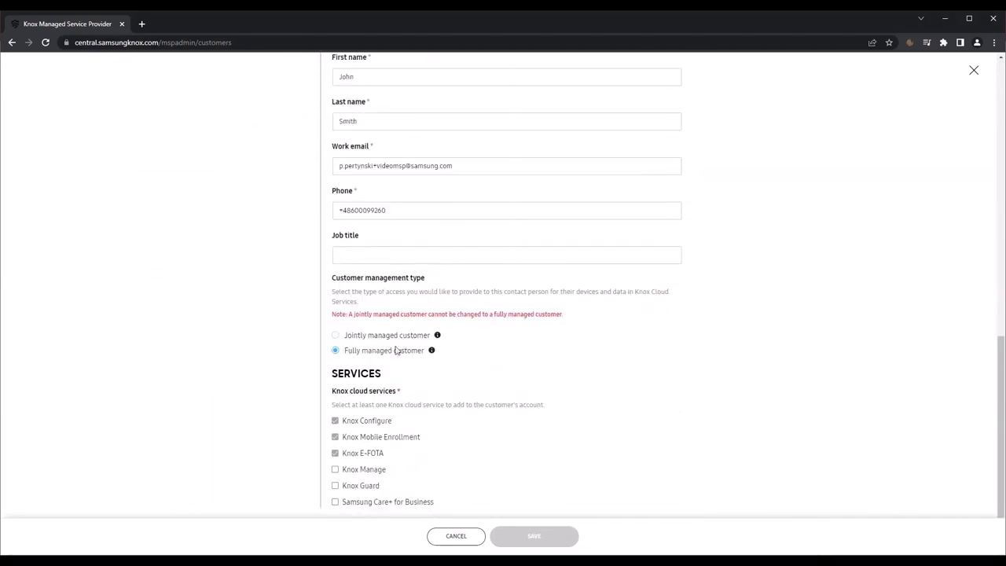
click(336, 336)
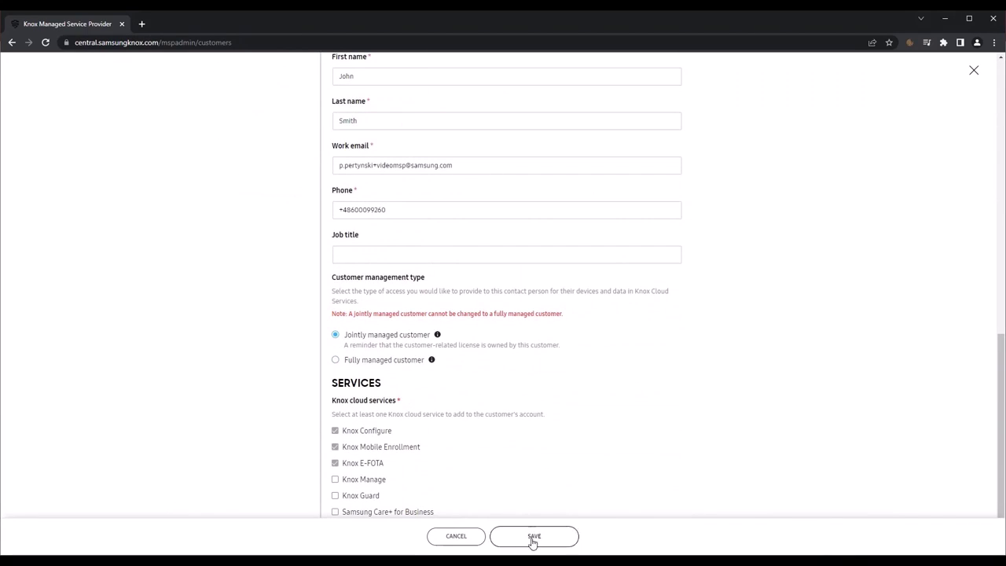
click(532, 537)
click(586, 375)
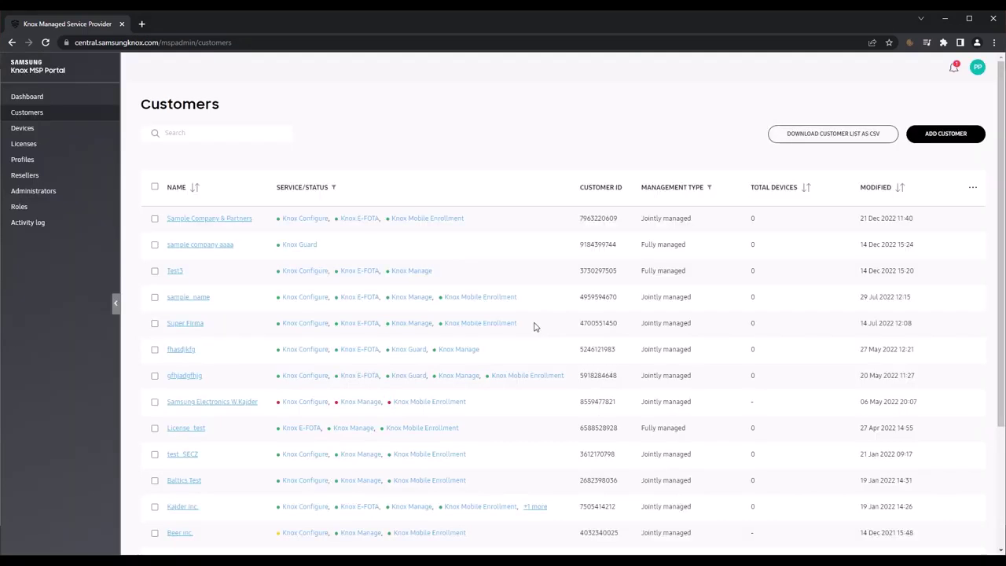
Step: Delink Sample Company & Partners from Manage Account, confirm, then go to Devices
click(228, 220)
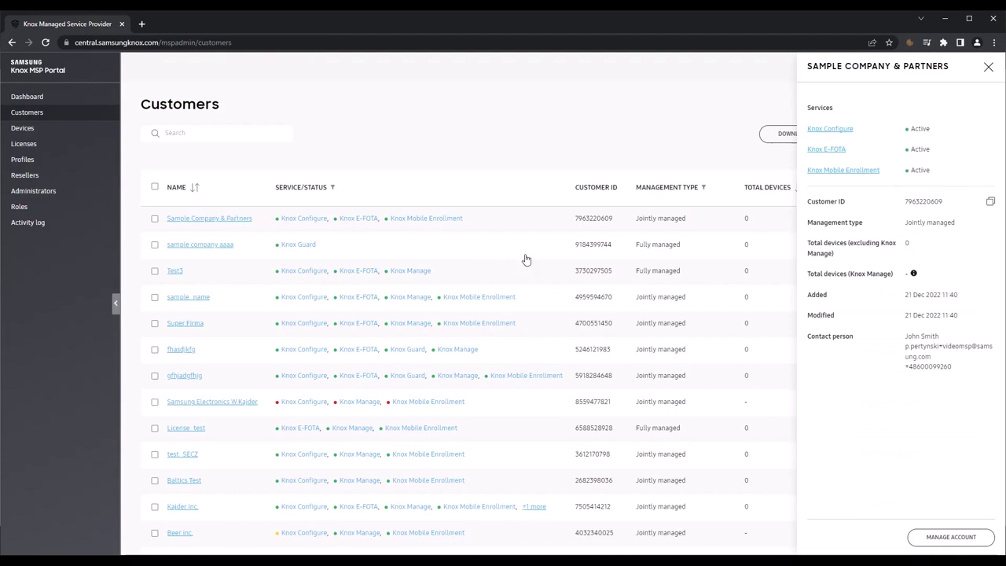
click(947, 540)
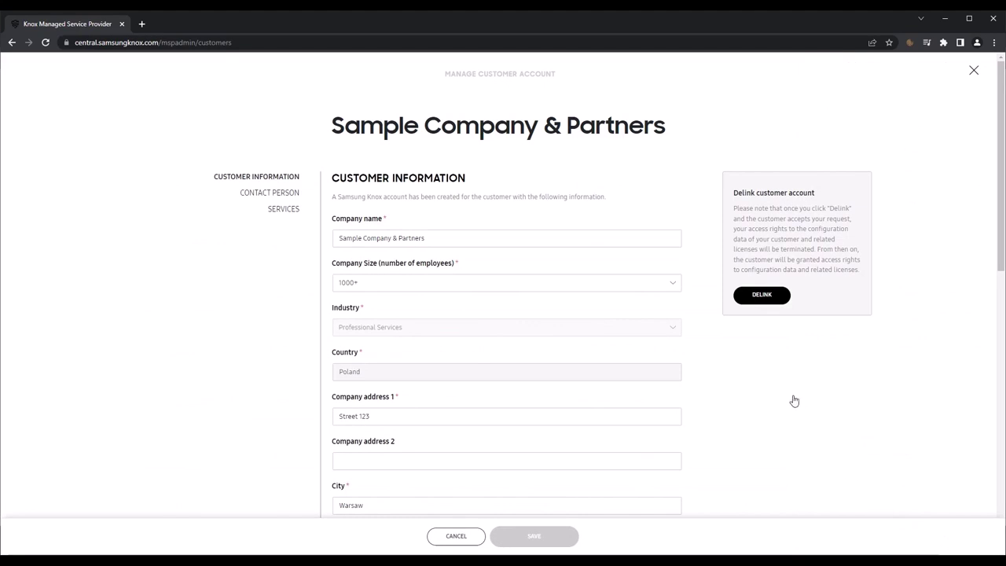
click(763, 304)
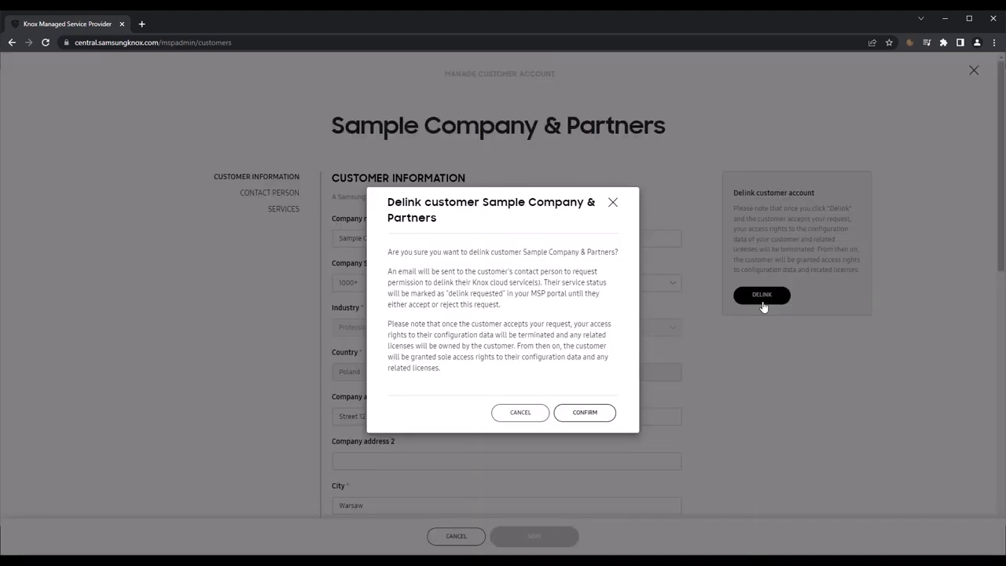
click(585, 413)
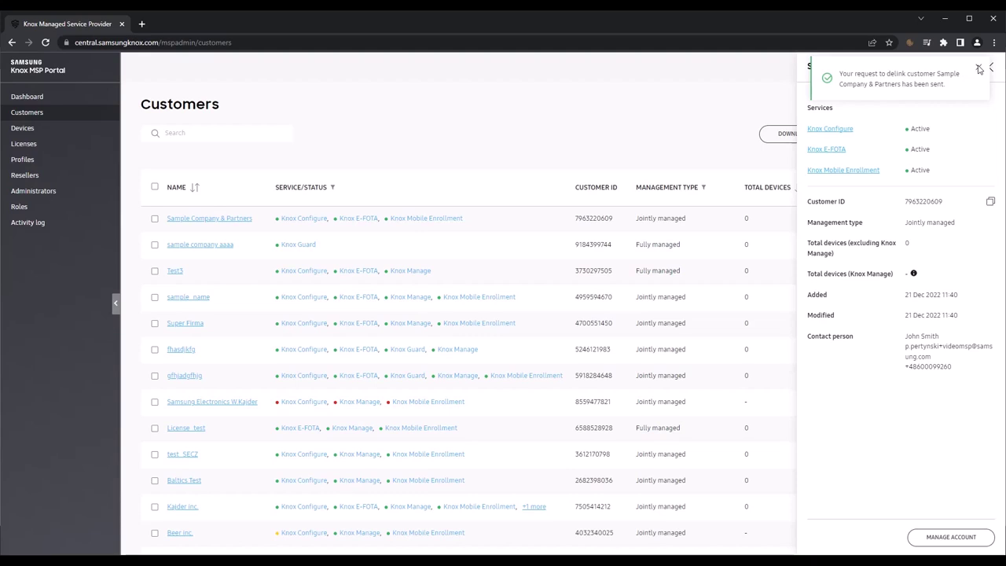
click(23, 129)
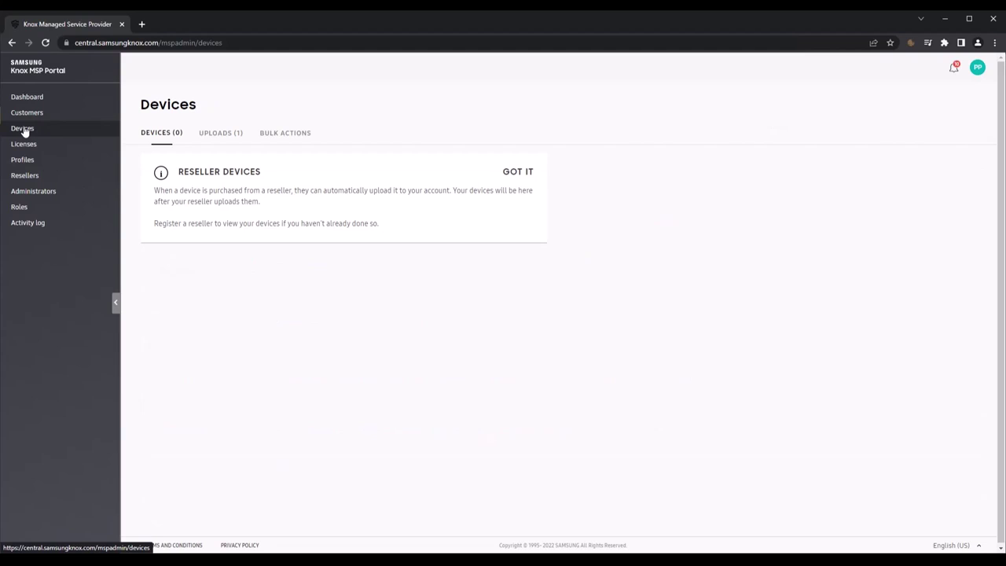
Step: Approve all devices in the Samsung R7D upload from the Uploads tab, then return to Devices
click(210, 135)
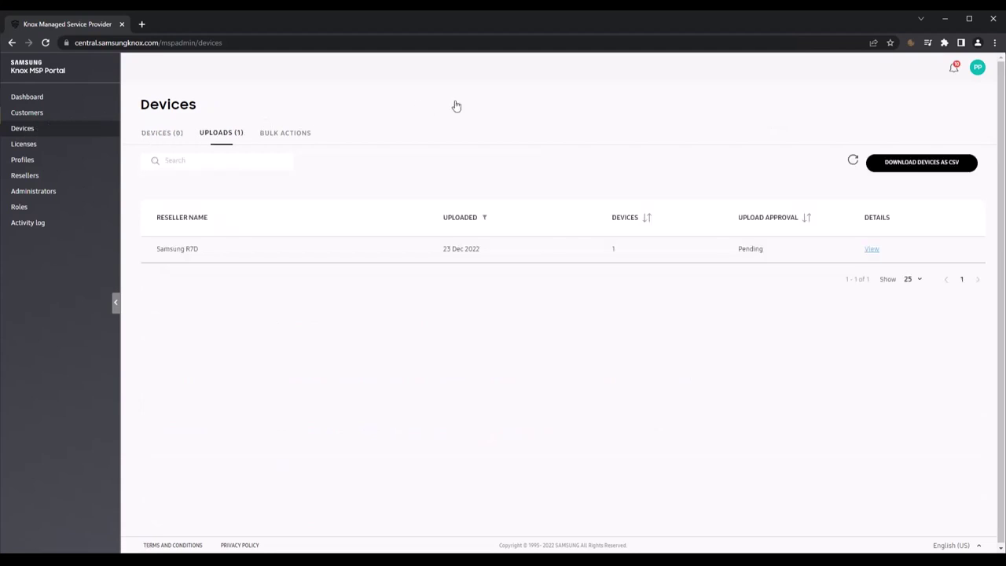
click(869, 249)
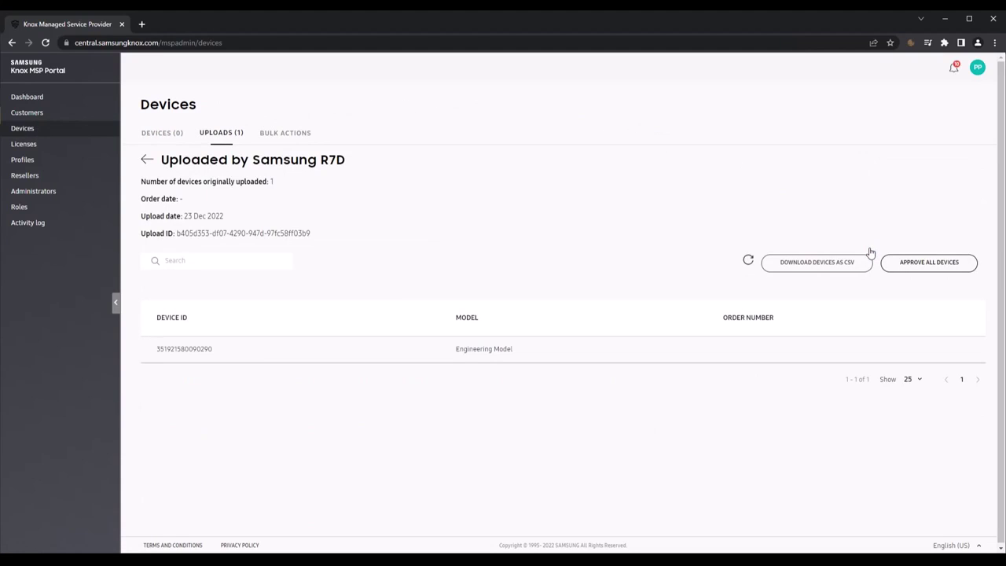
click(946, 269)
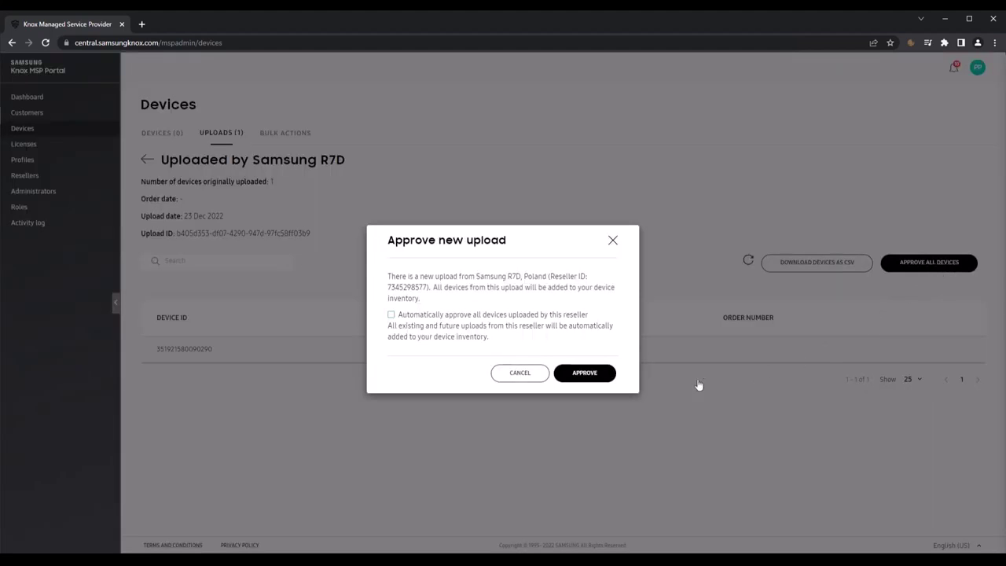
click(599, 380)
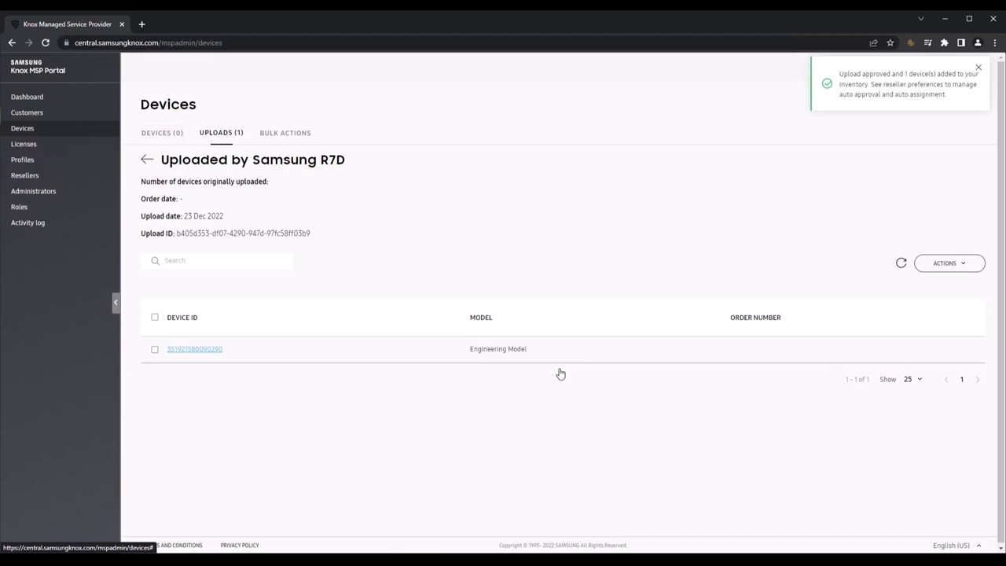
click(175, 135)
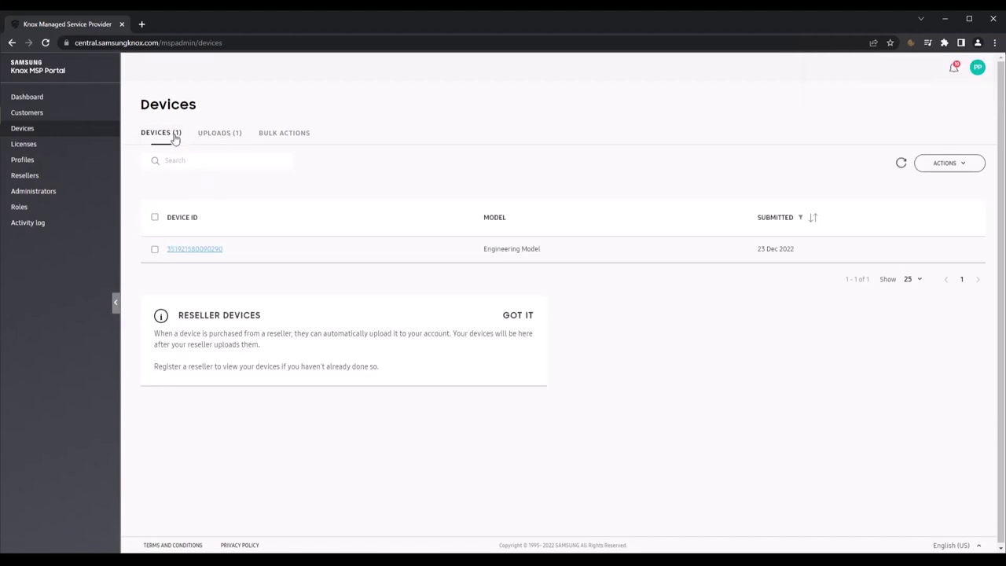
Step: Move the selected Engineering Model device to customer KC_Test via Actions > Move devices to customer
click(155, 249)
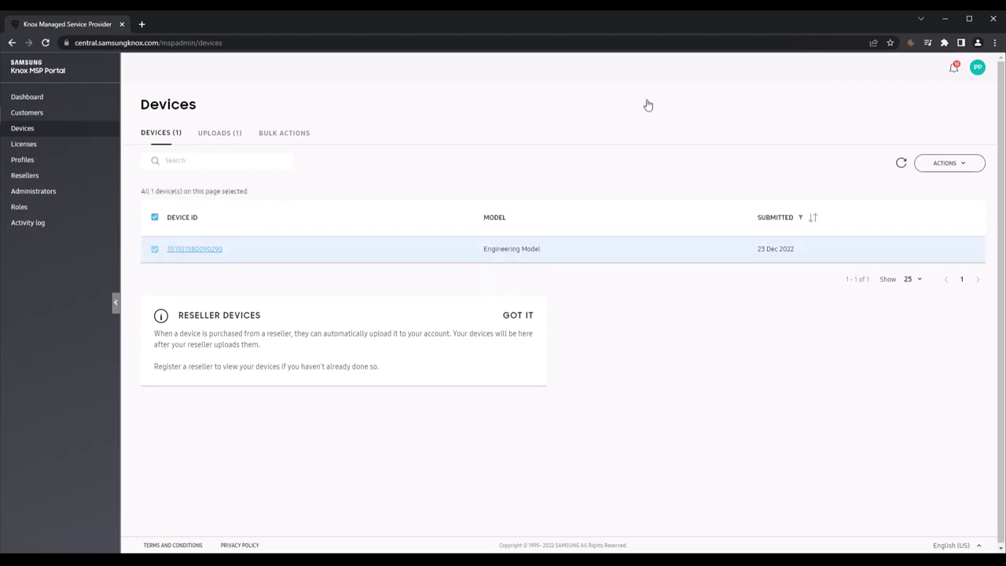
click(952, 165)
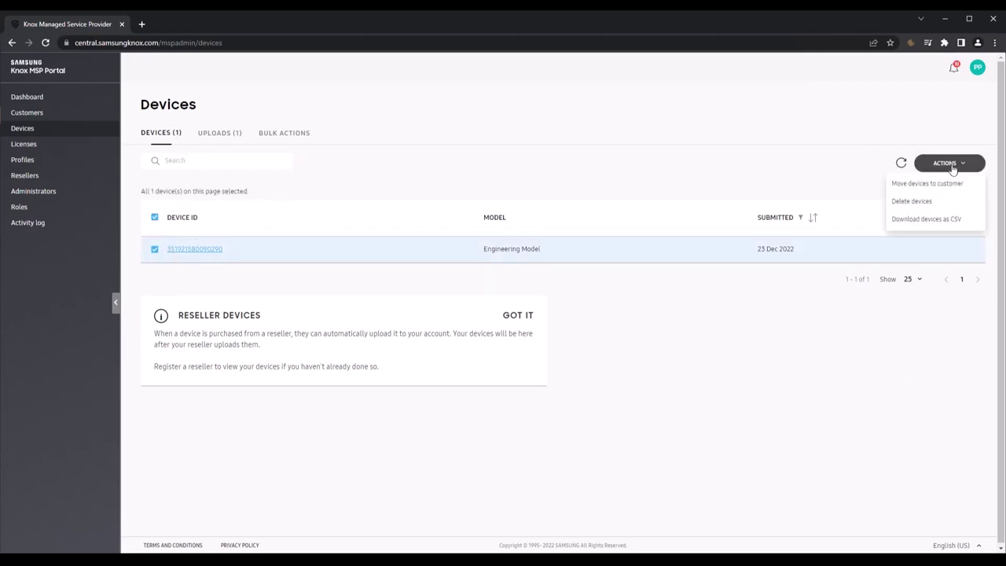
click(937, 185)
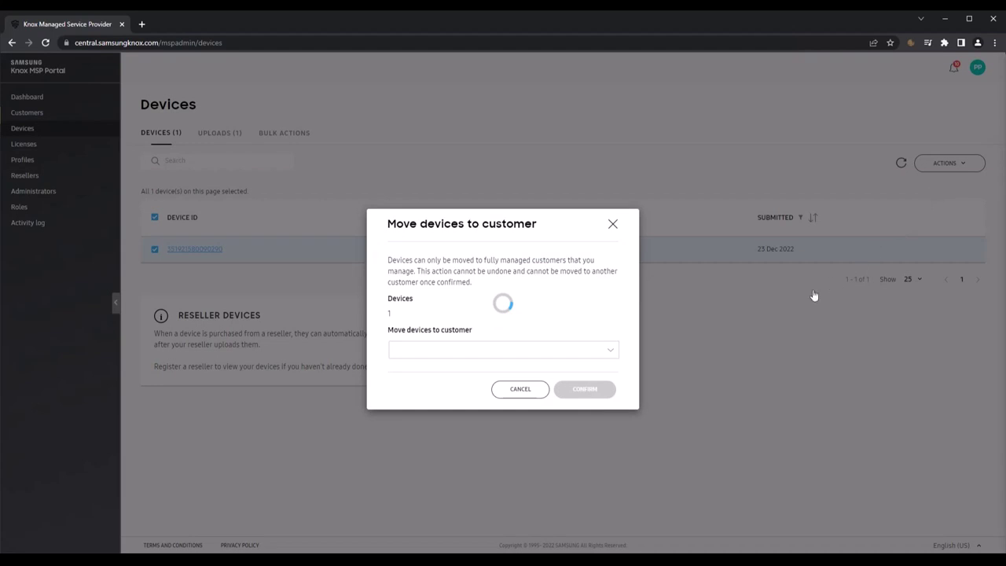
click(561, 355)
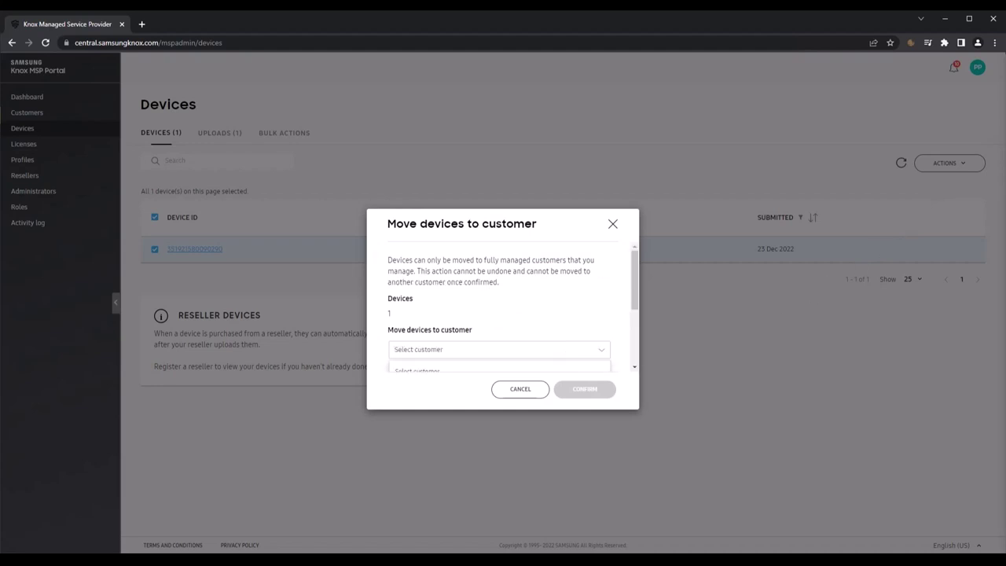
scroll(558, 355, down, 3)
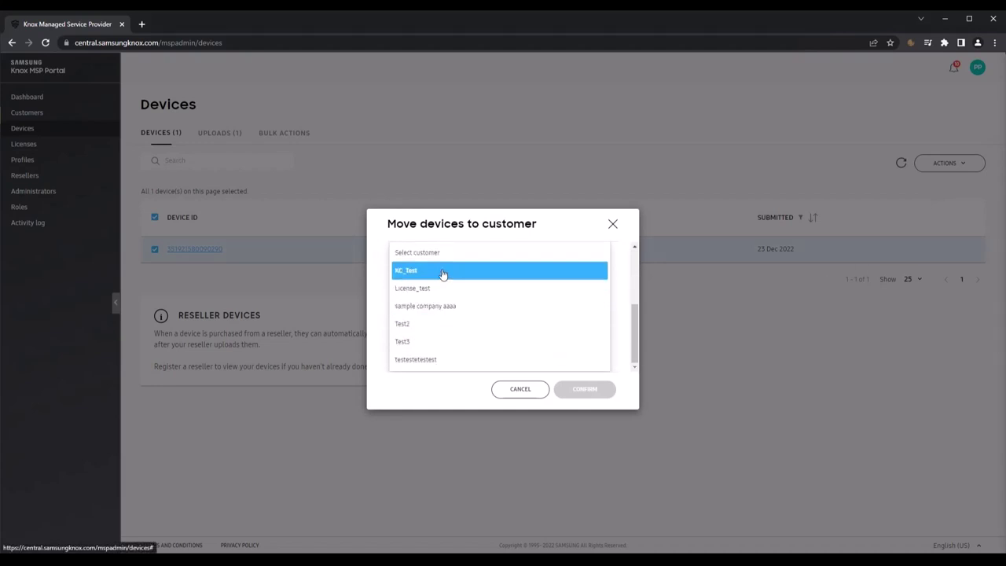
click(442, 272)
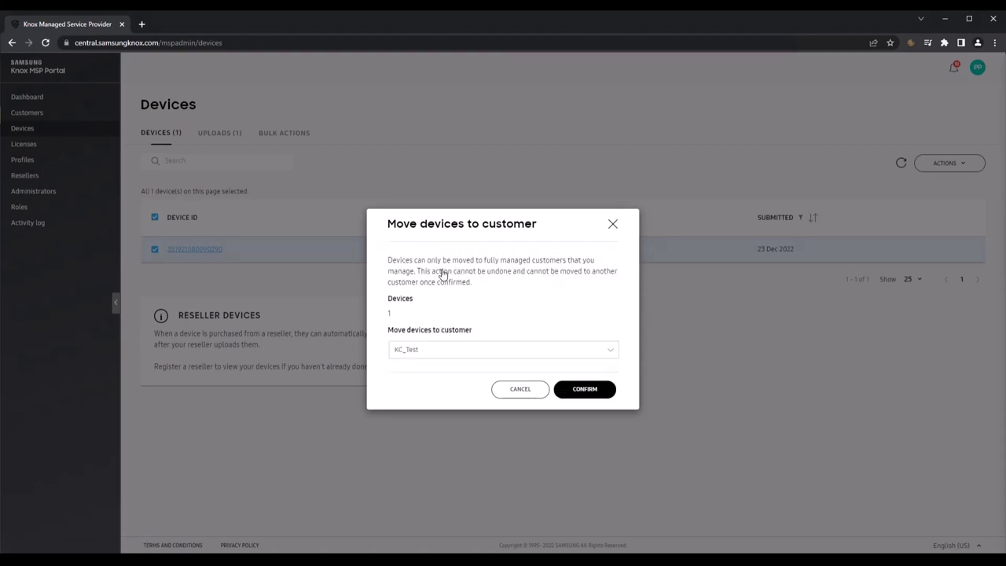
click(581, 389)
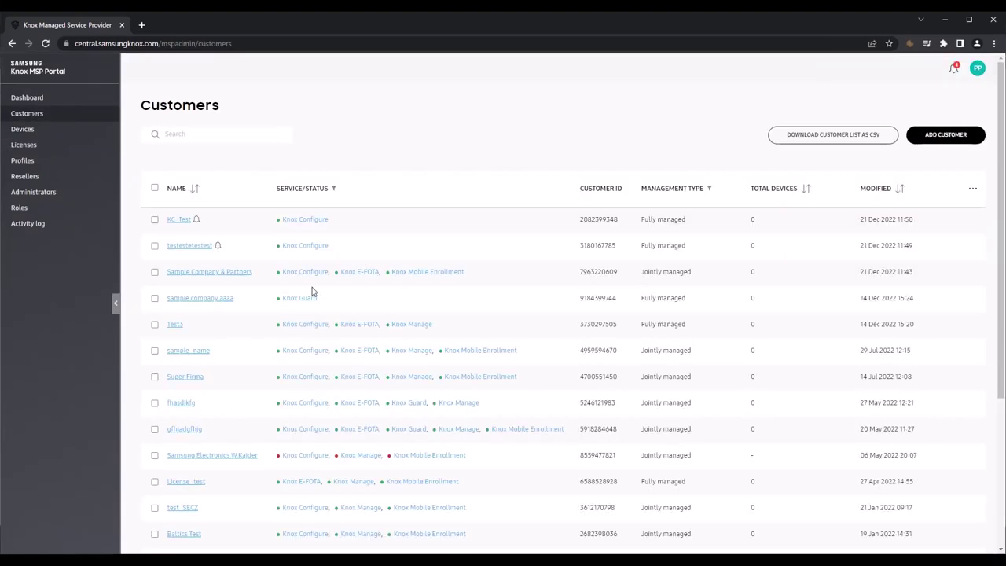
Step: Open Licenses from the sidebar to list fully managed customers' licenses
click(24, 145)
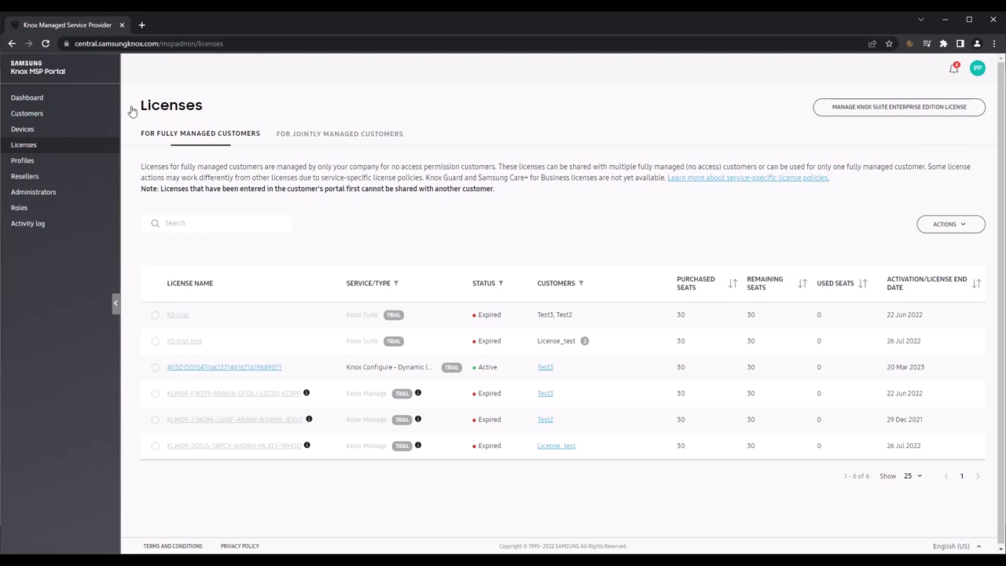
Step: Review the jointly managed customers' licenses, then bring up the fully managed licenses' Actions menu
click(336, 134)
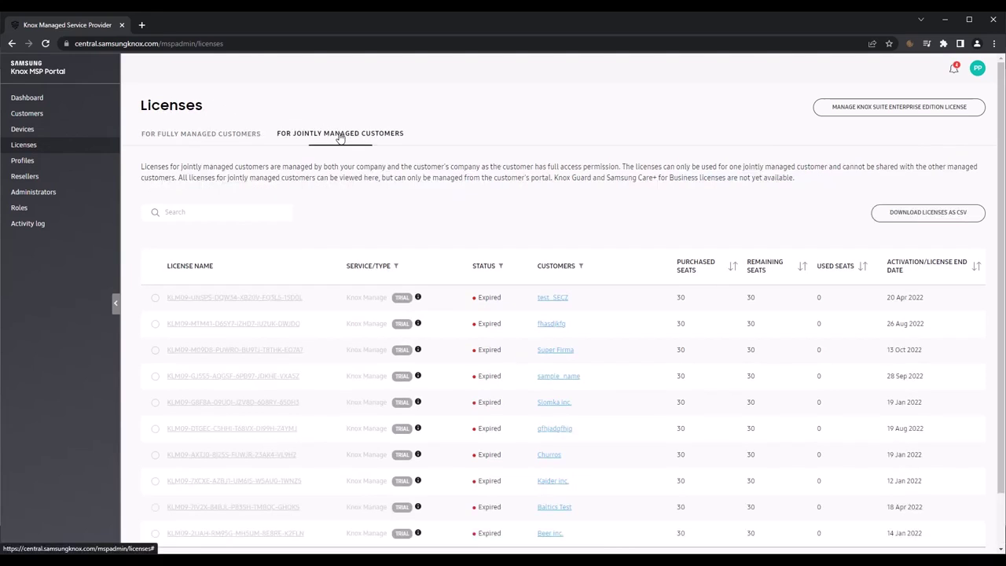
scroll(452, 231, down, 2)
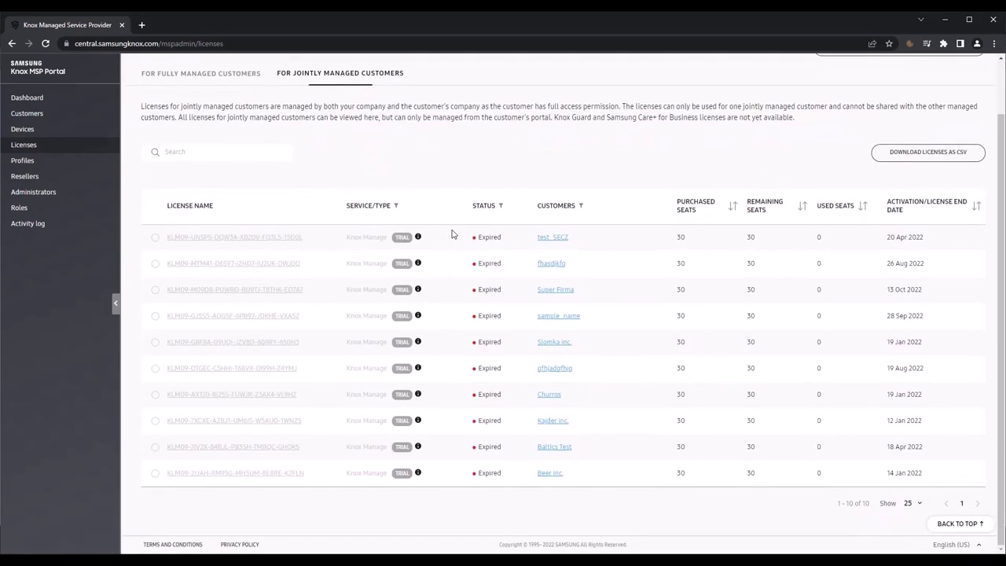
scroll(452, 234, up, 2)
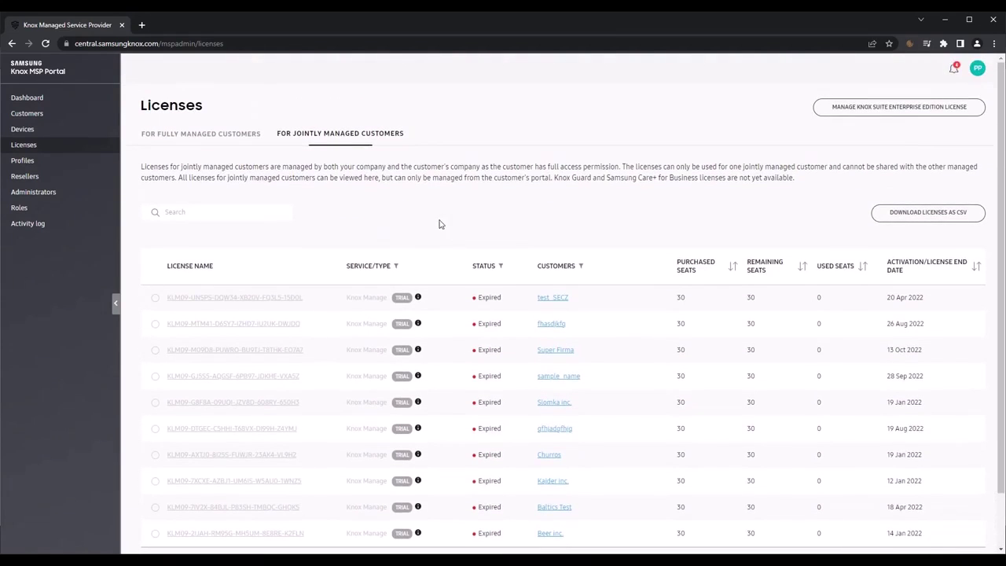
click(221, 135)
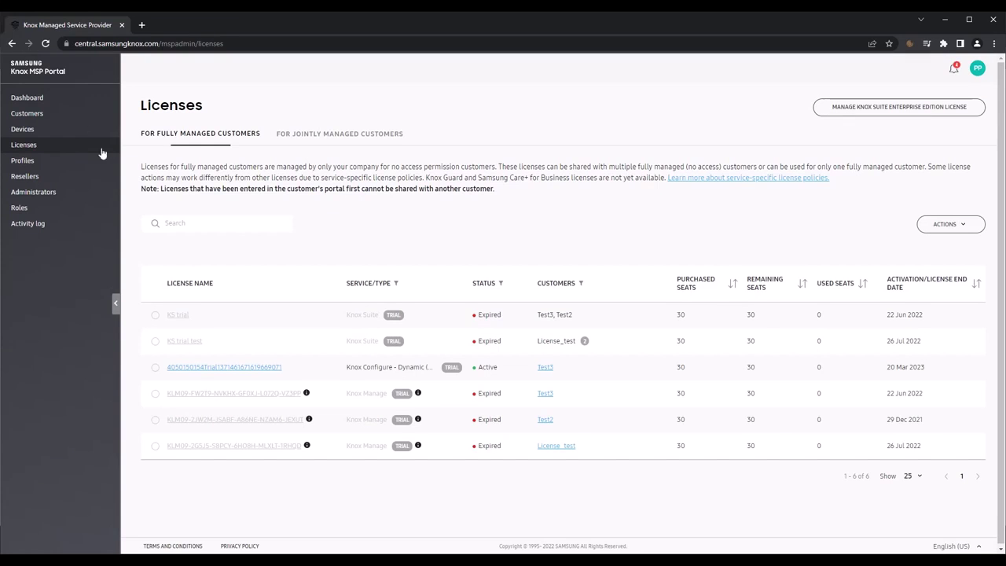
click(951, 226)
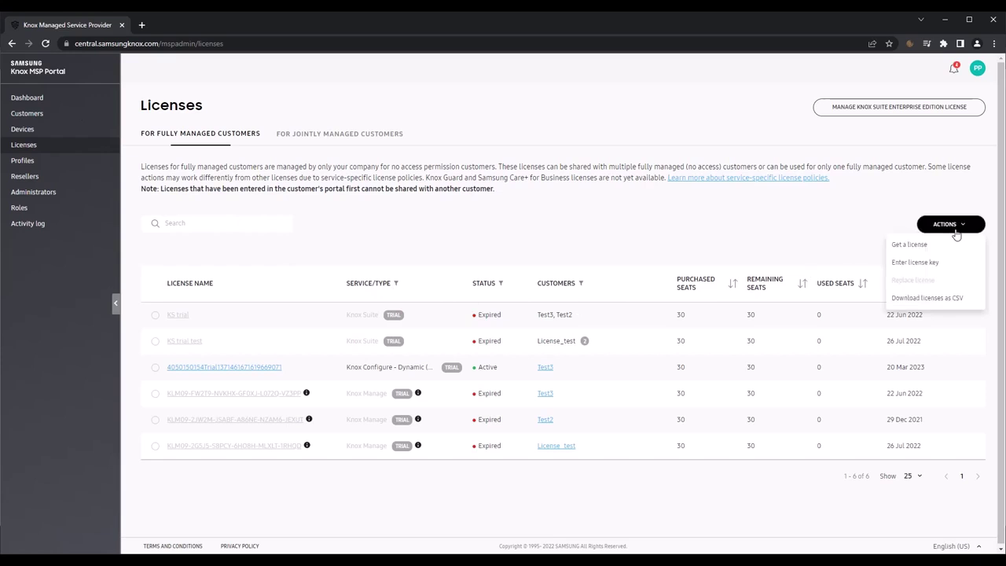
Step: Get a free Knox Configure Setup (Staggered) trial license
click(933, 247)
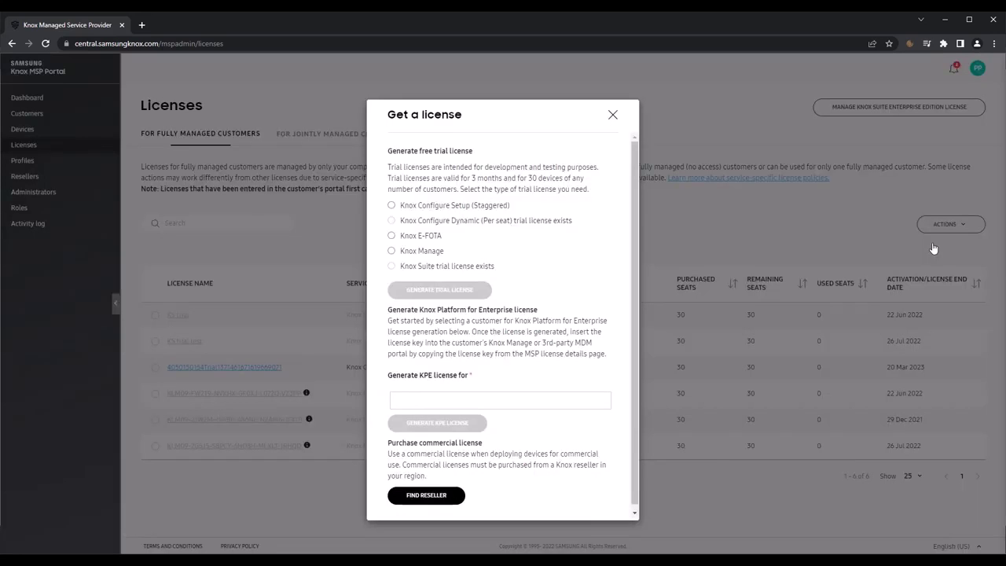
click(392, 206)
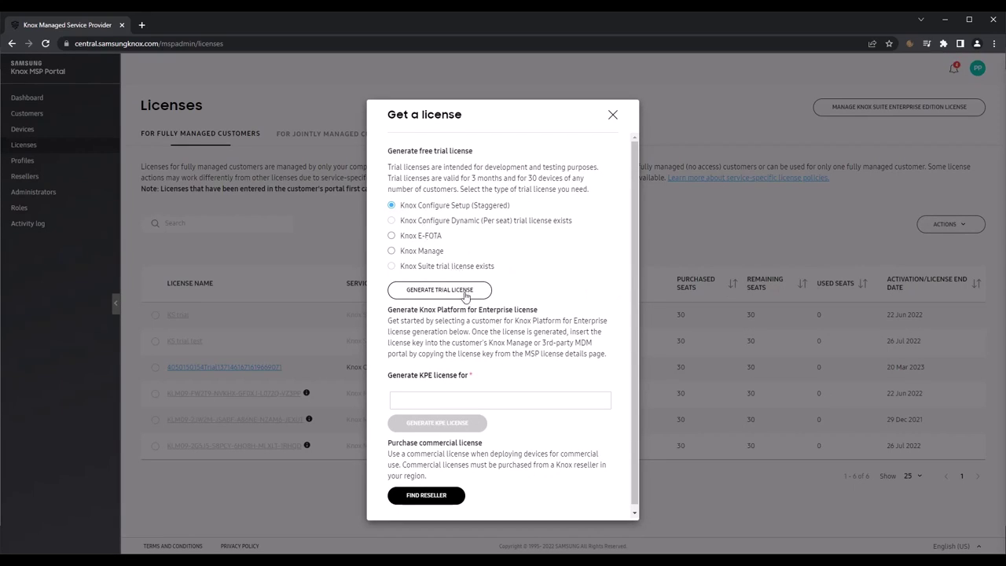
click(465, 295)
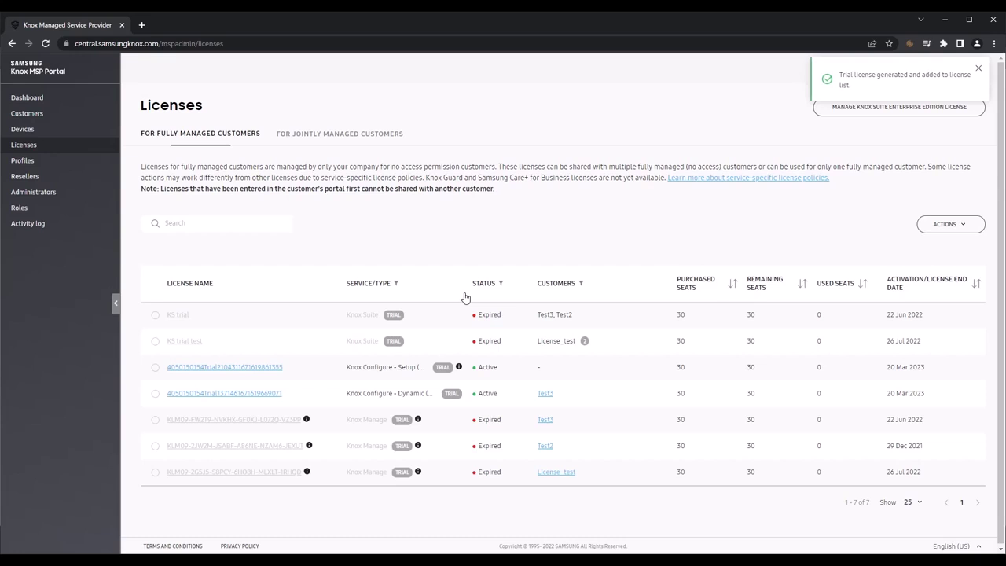
Step: Assign the new Setup trial license to KC_Test and another test customer, then go to Profiles
click(174, 371)
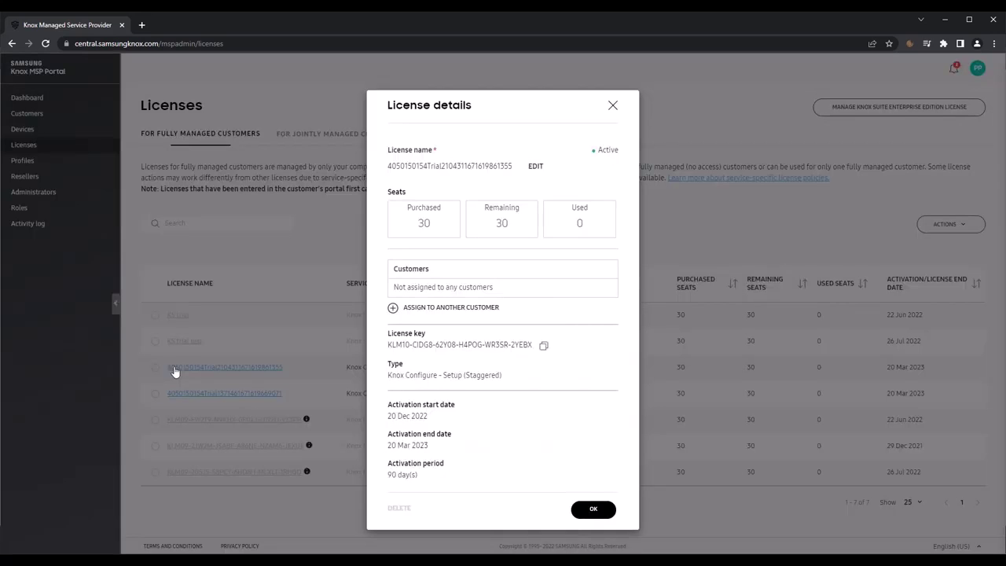
click(391, 308)
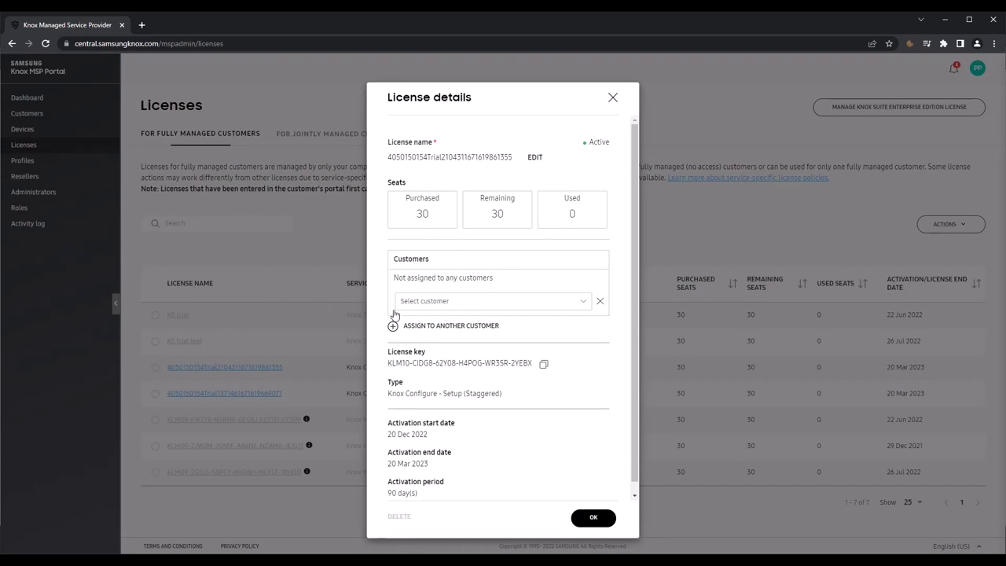
click(460, 304)
click(453, 357)
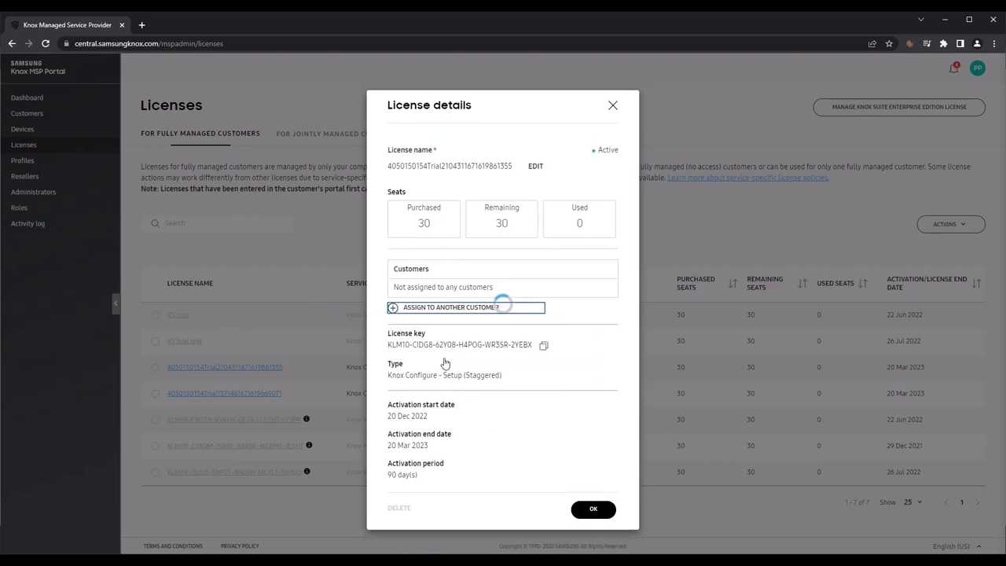
click(437, 305)
click(439, 353)
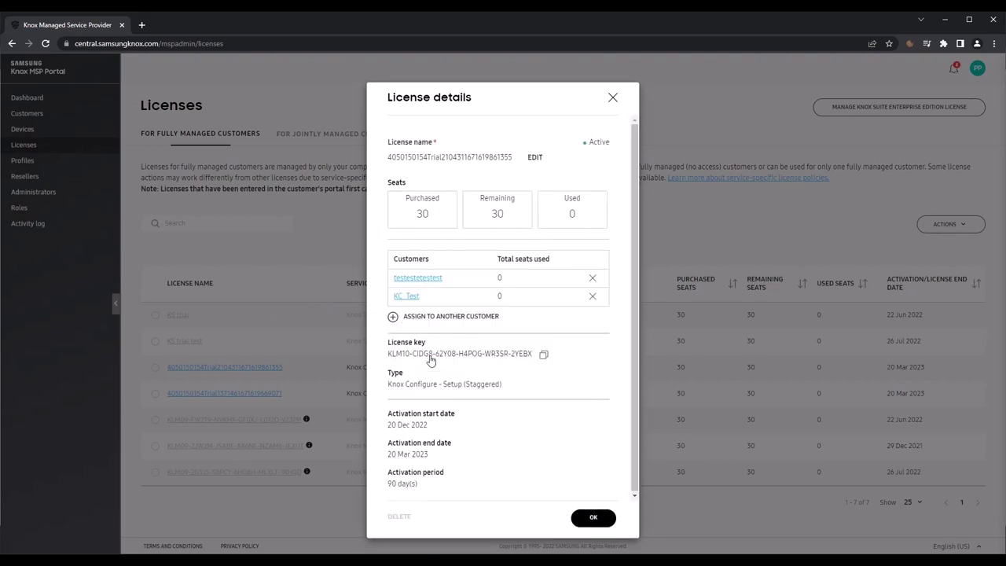
click(590, 518)
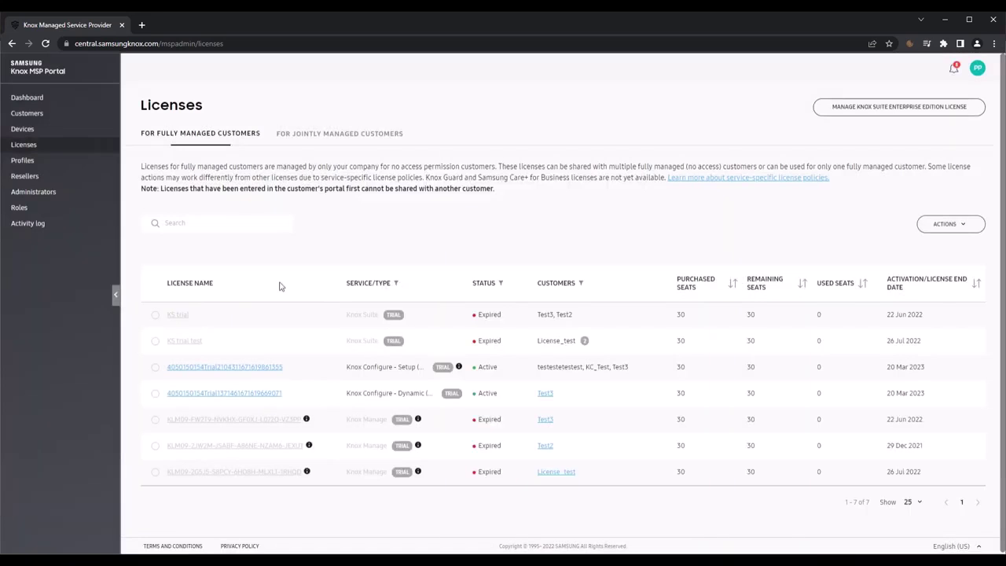
click(24, 163)
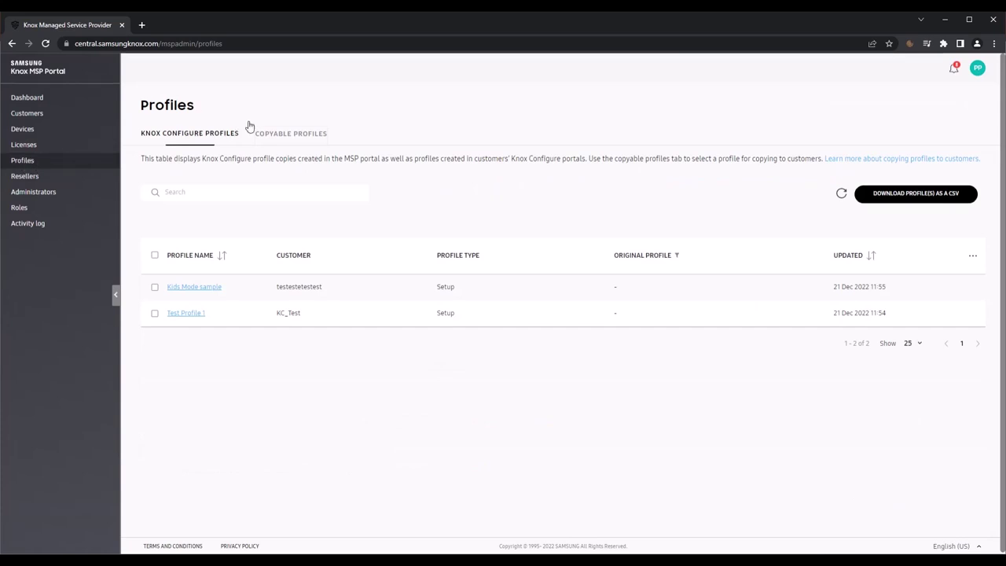
Step: Add Kids Mode sample and Test Profile 1 to the copyable profiles and check the list
click(284, 135)
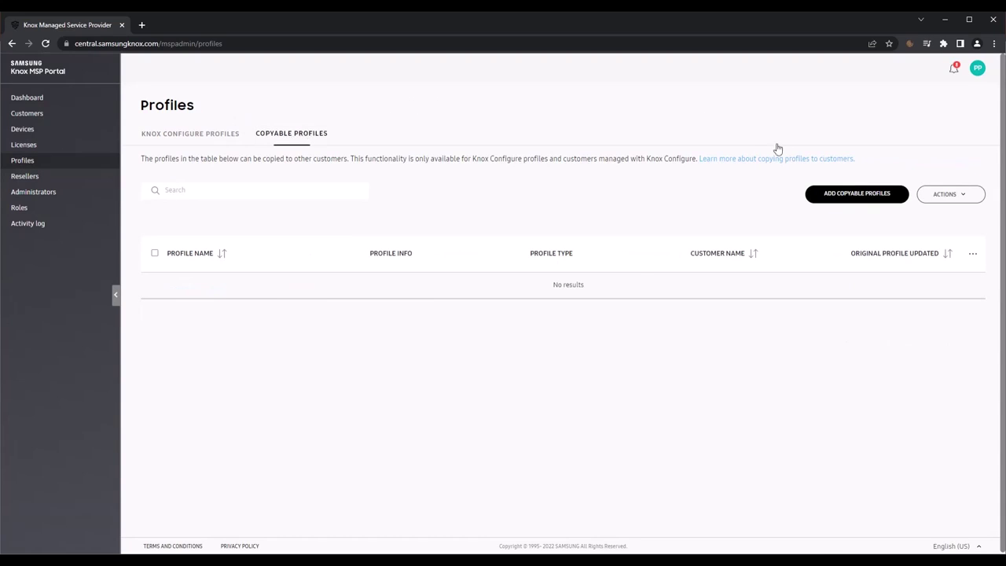
click(852, 194)
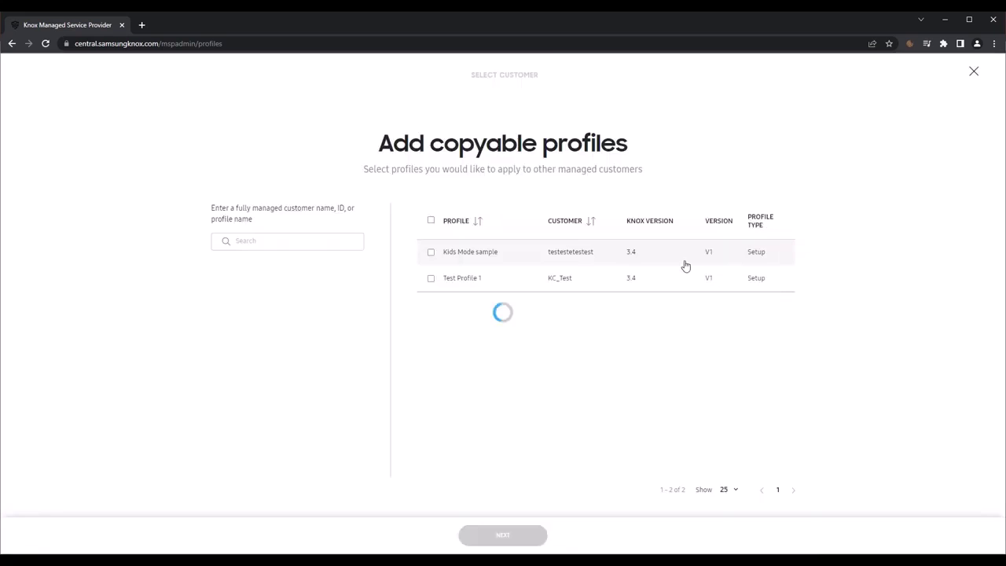
click(431, 220)
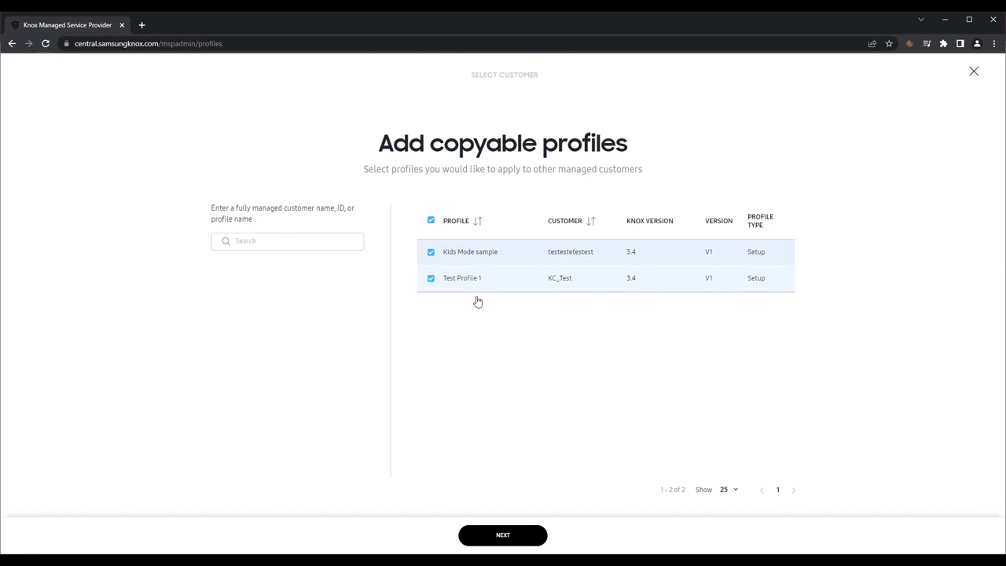
click(503, 539)
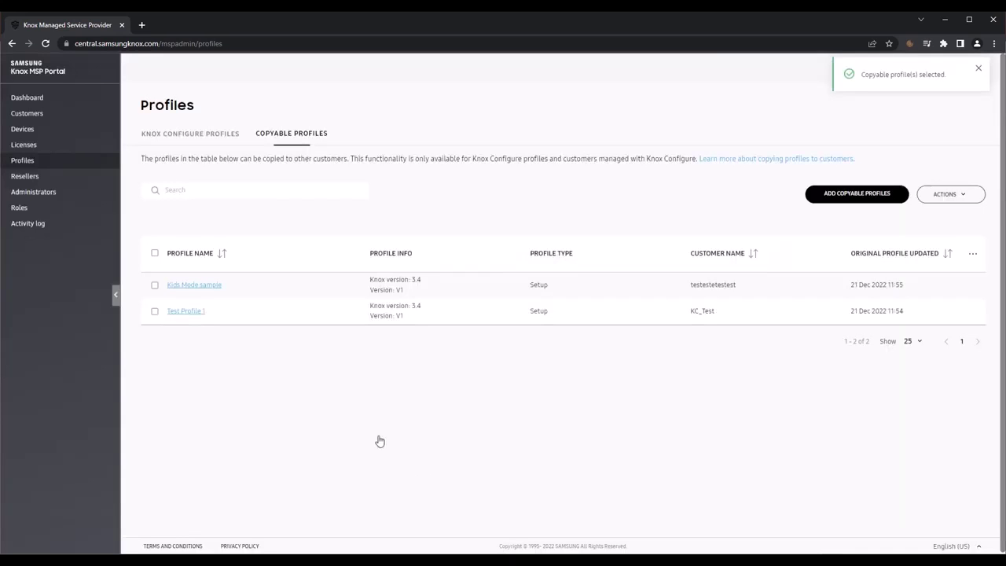
click(217, 135)
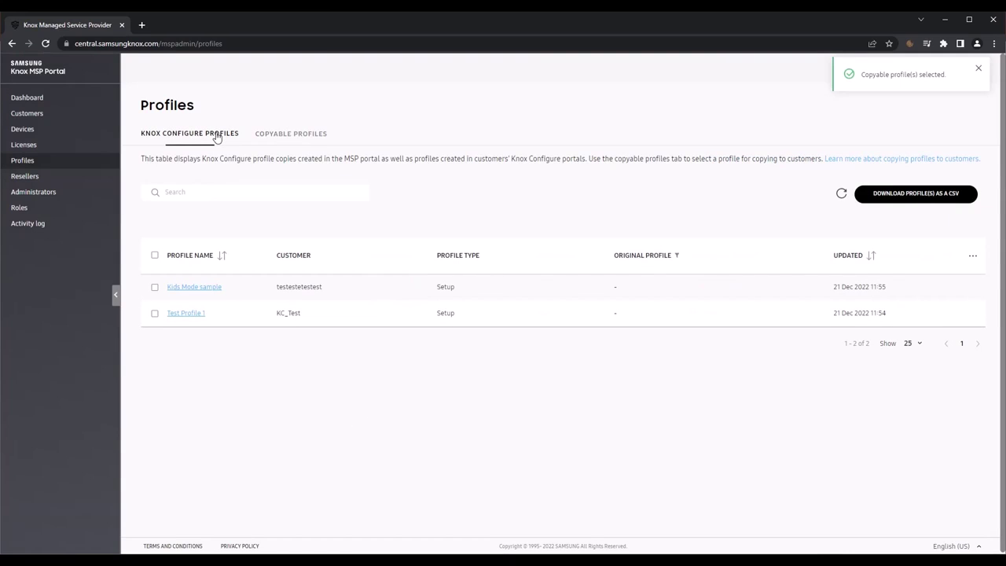
click(291, 134)
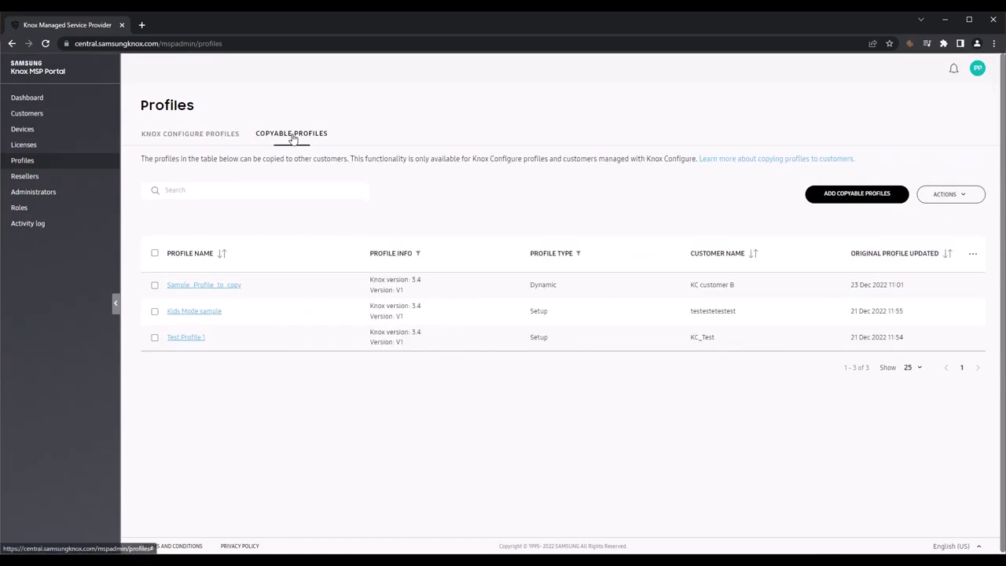
Step: Copy Sample_Profile_to_copy to customers KC_Test and fhasdjkfg, then view the Knox Configure profiles
click(155, 286)
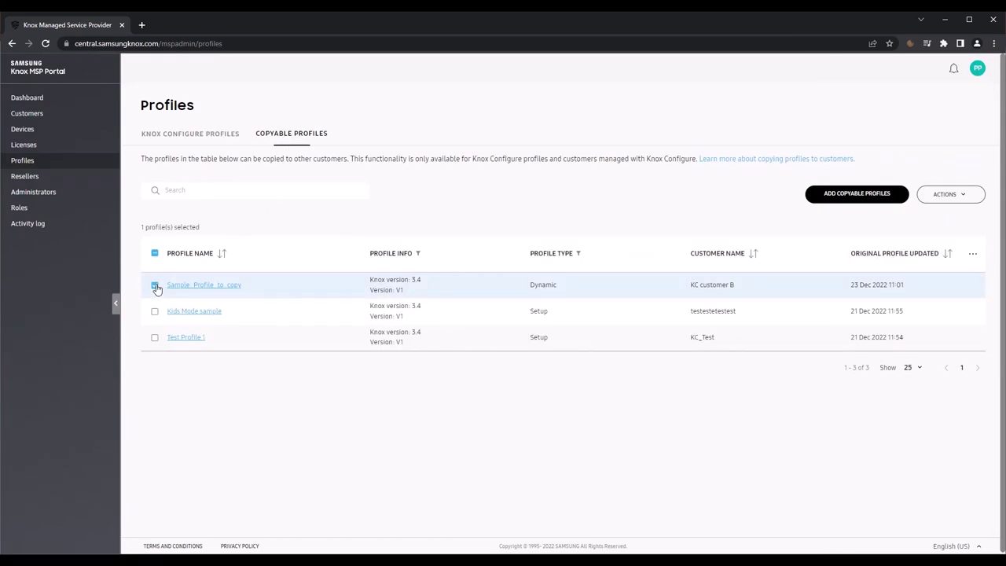
click(940, 197)
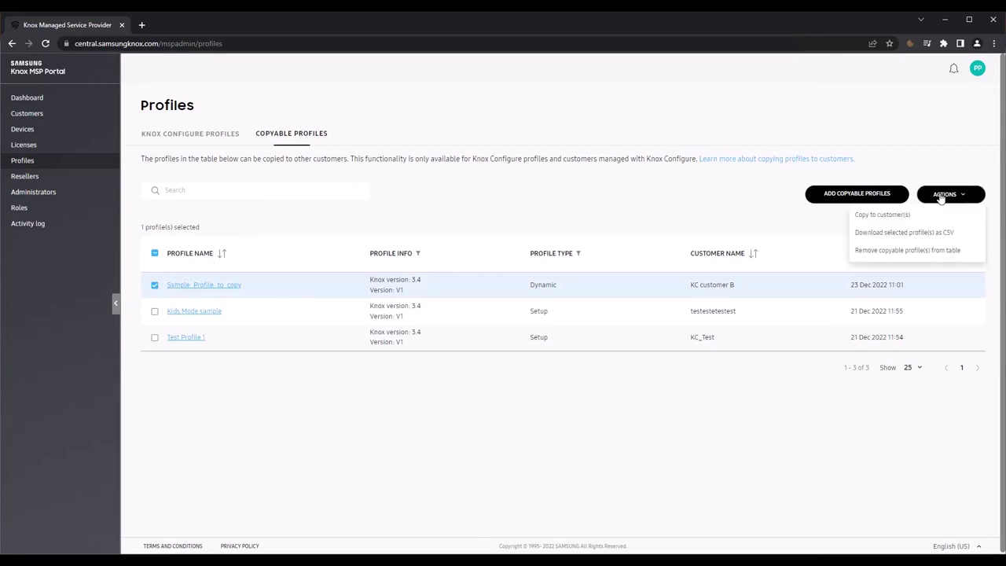
click(902, 216)
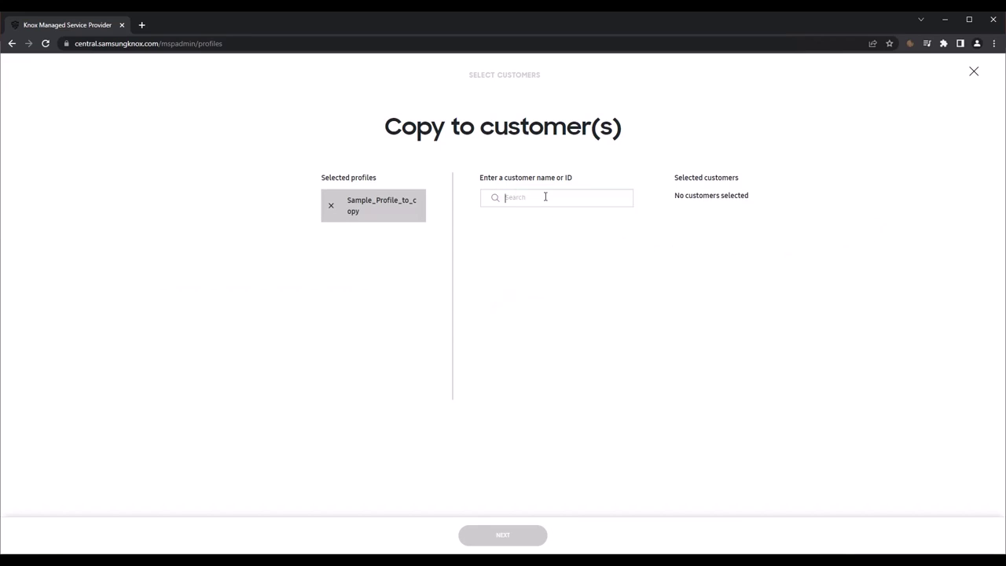
text(K)
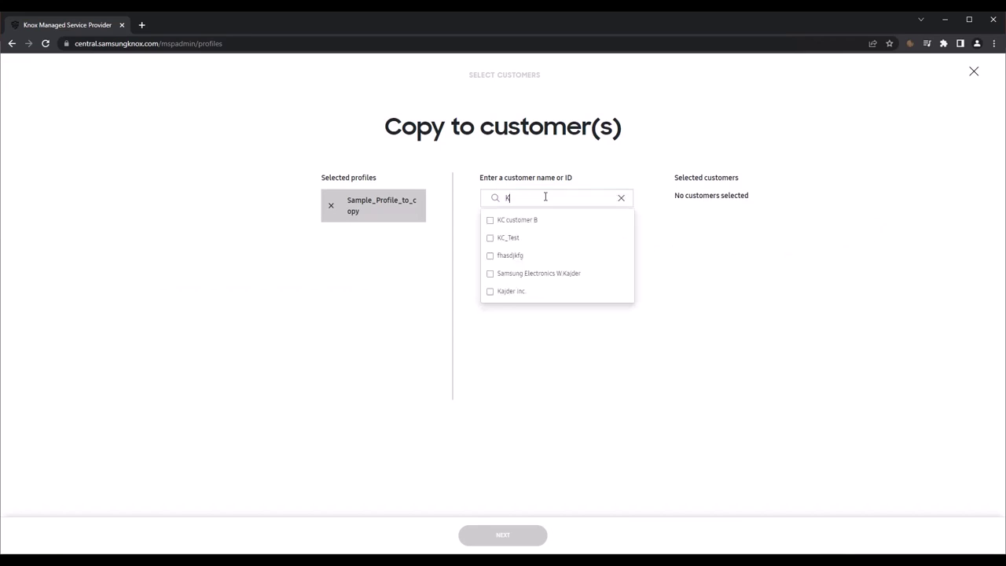
click(490, 242)
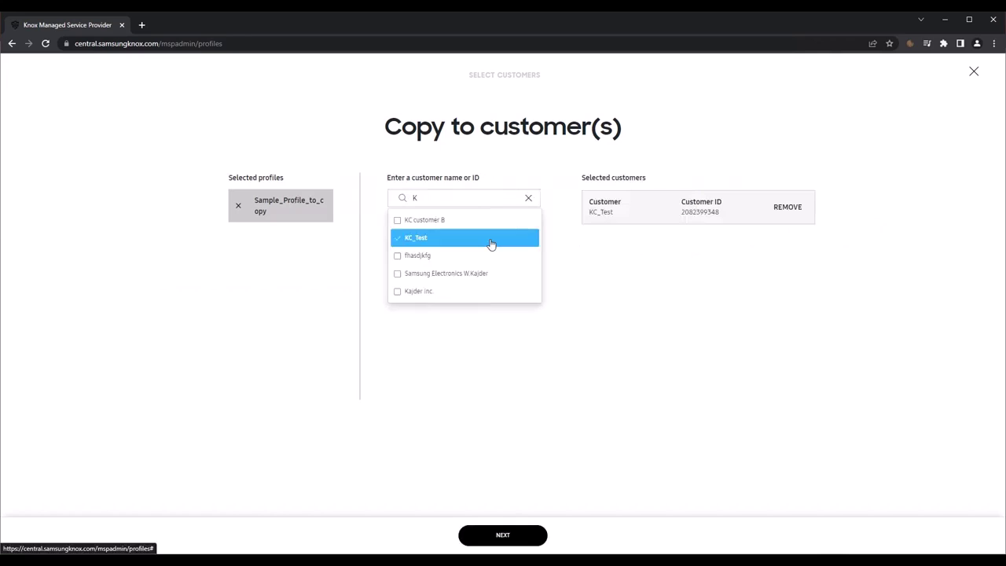
click(398, 257)
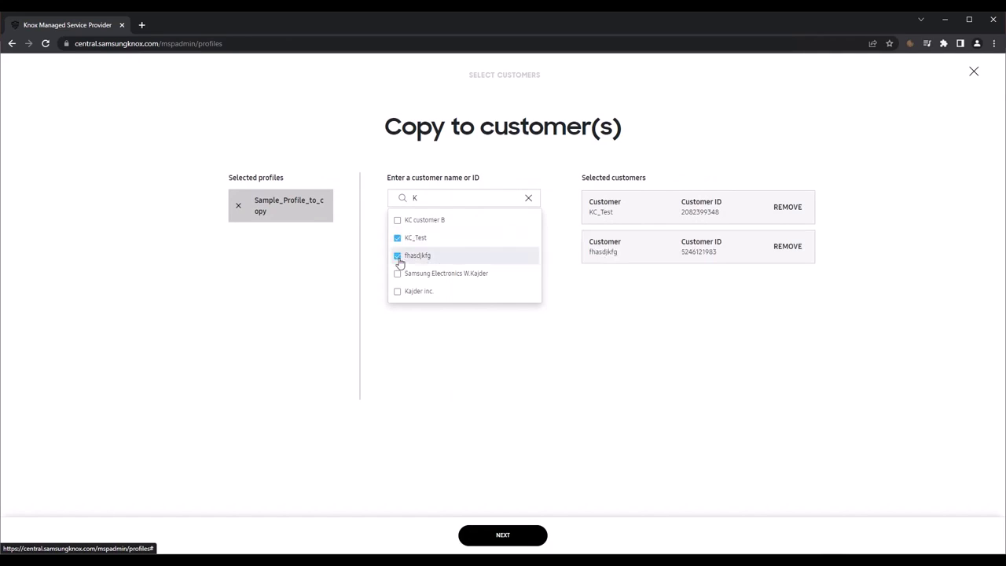
click(518, 537)
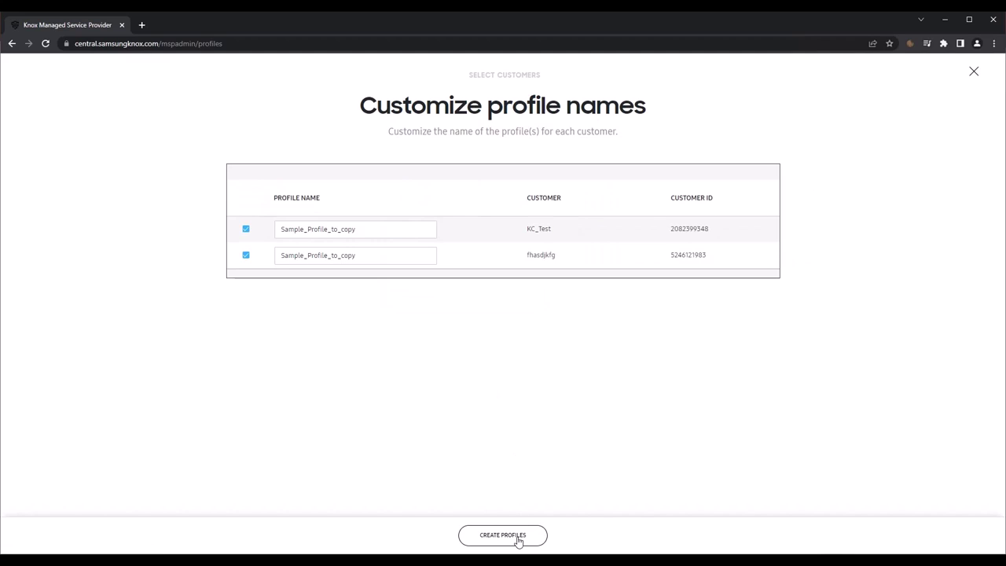
click(517, 537)
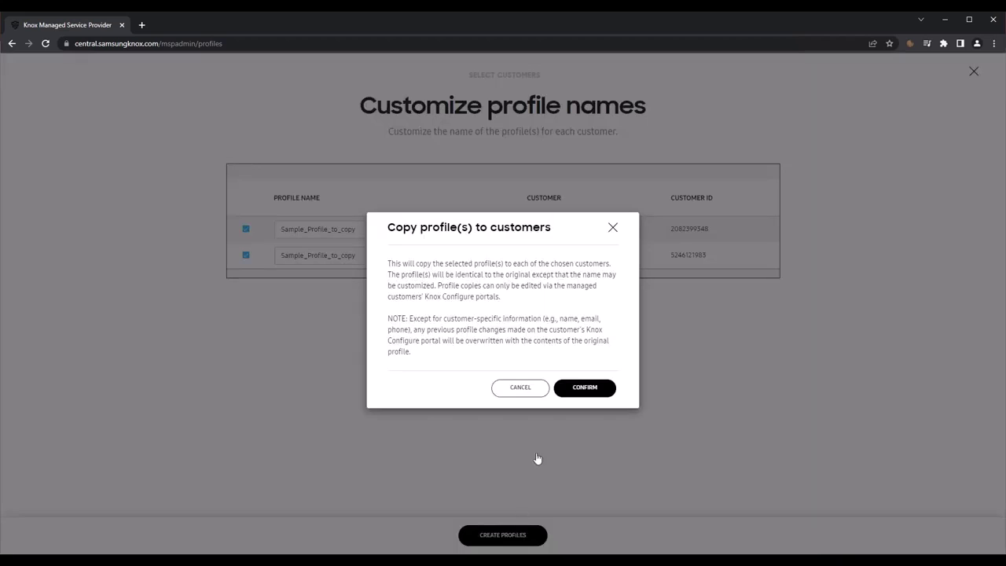
click(594, 390)
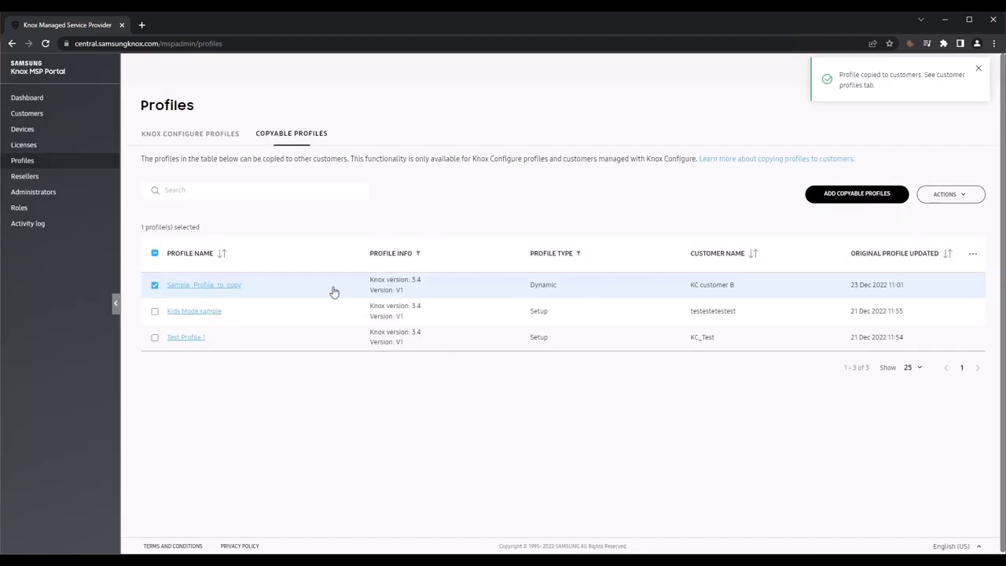
click(206, 140)
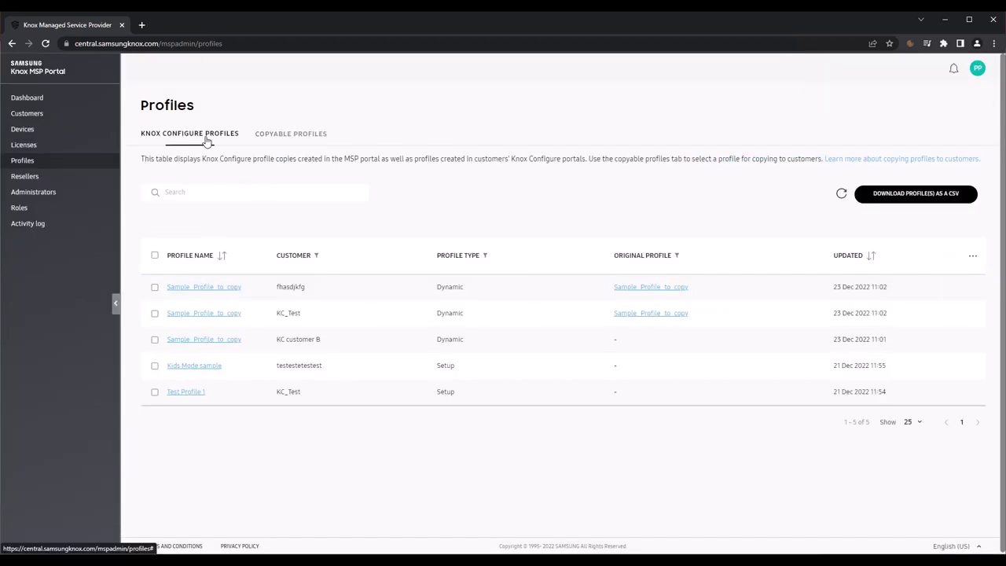